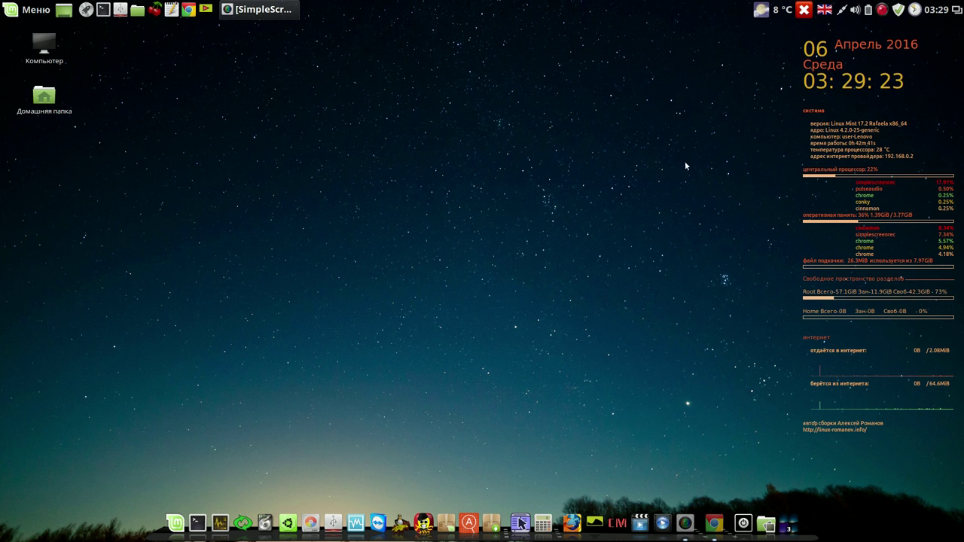
Look through the six pages of installed applications in the full-screen Slingscold launcher, and close it.
left_click(87, 11)
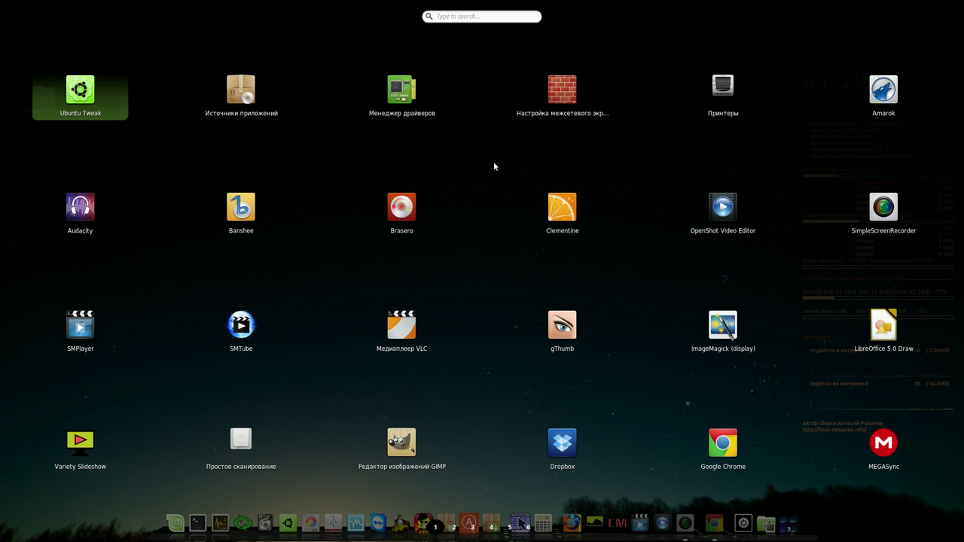
left_click(455, 529)
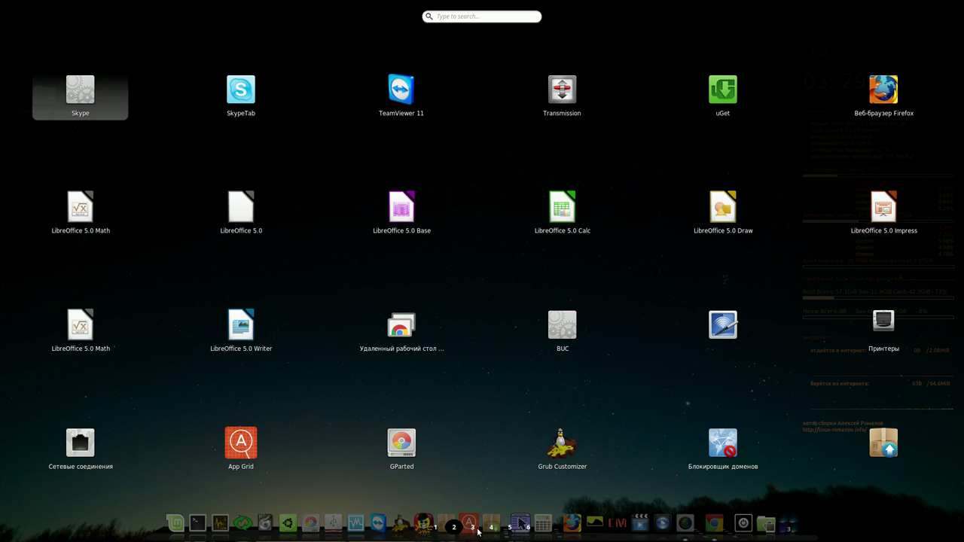
left_click(473, 528)
left_click(490, 529)
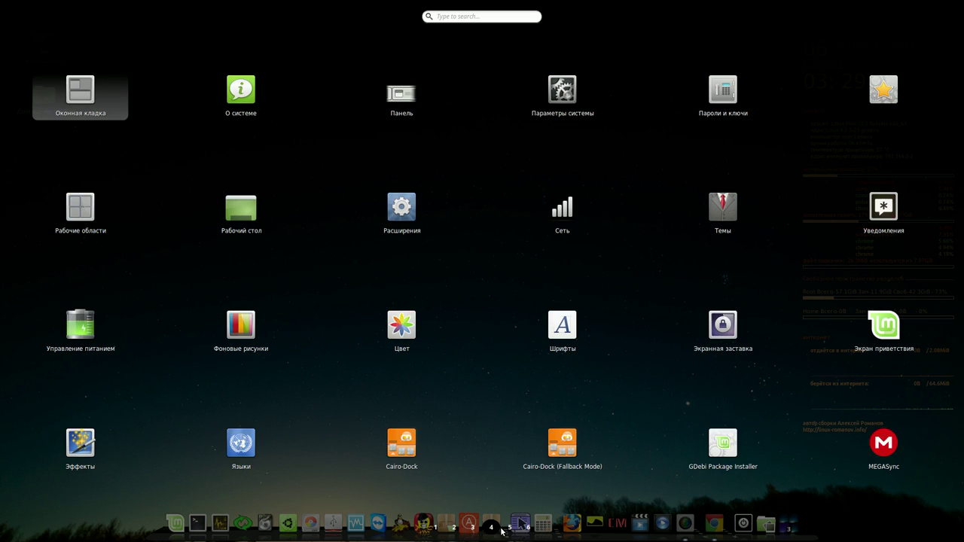
left_click(510, 529)
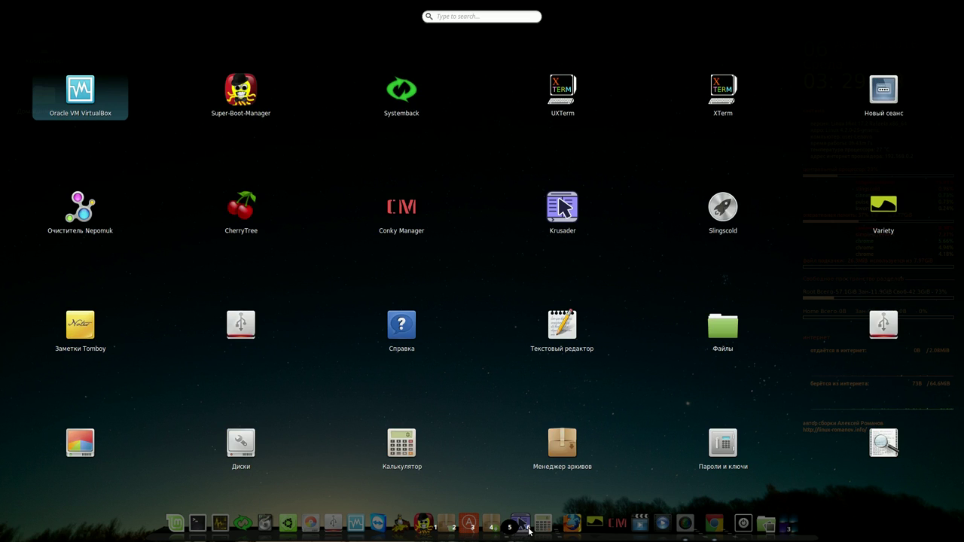
left_click(528, 528)
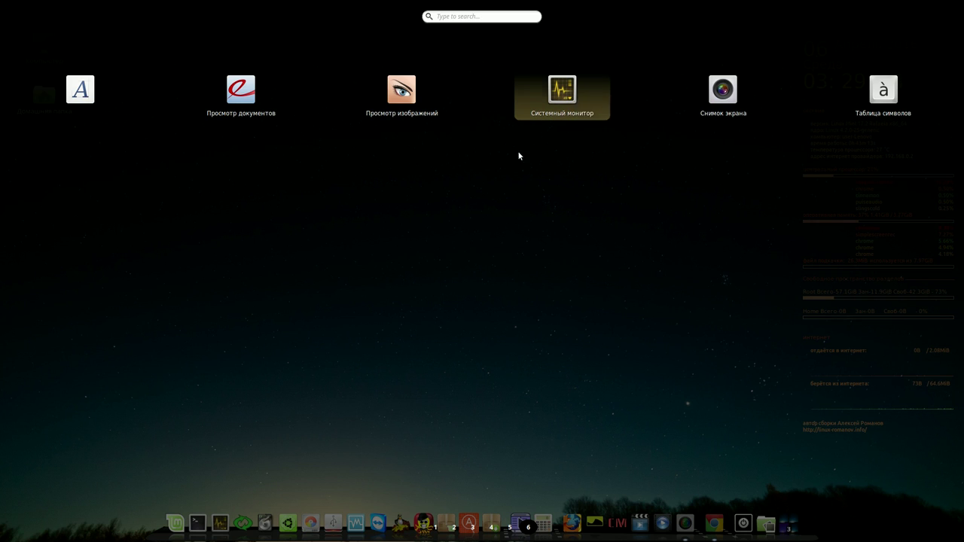
left_click(471, 208)
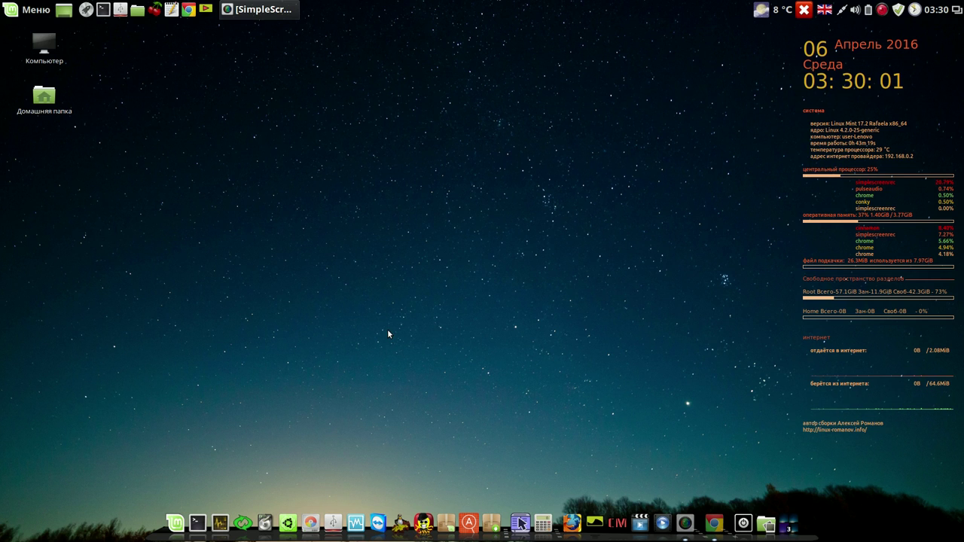
left_click(86, 10)
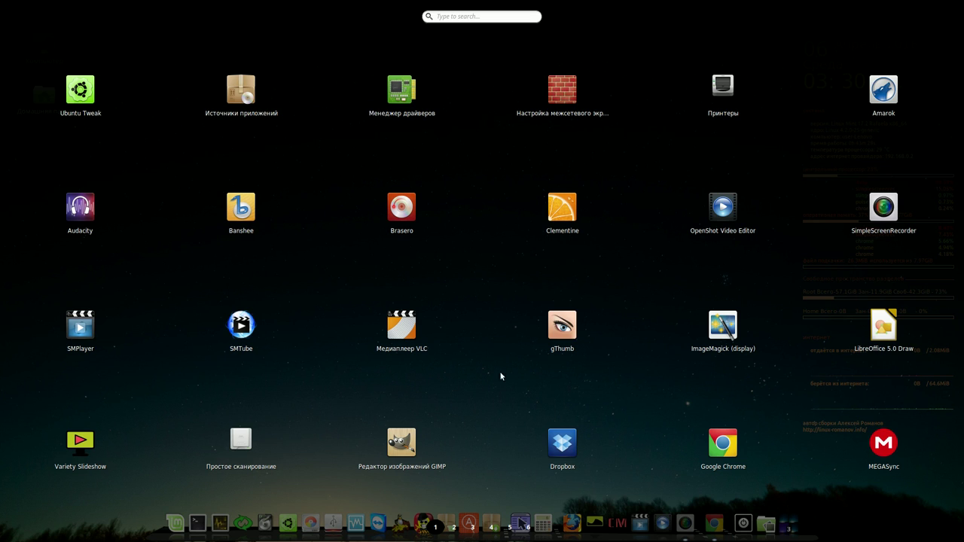
left_click(477, 263)
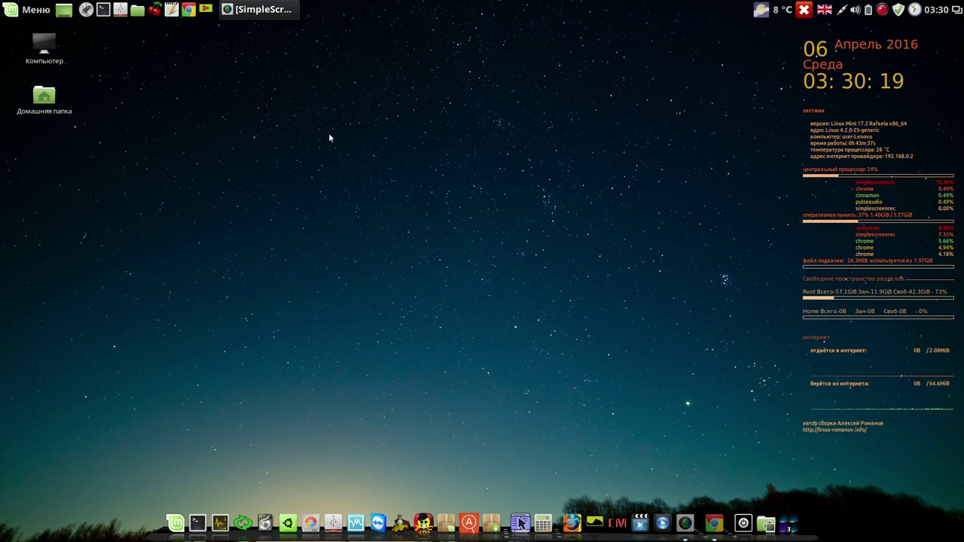
Open CherryTree, widen its window, and look at the branches under the Мои видеоролики node.
left_click(156, 9)
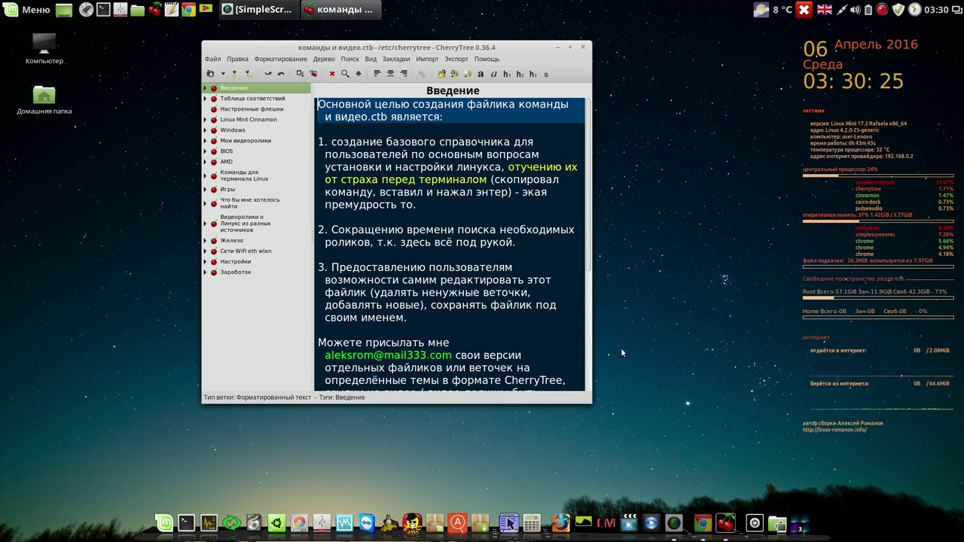
left_click_drag(588, 400, 714, 414)
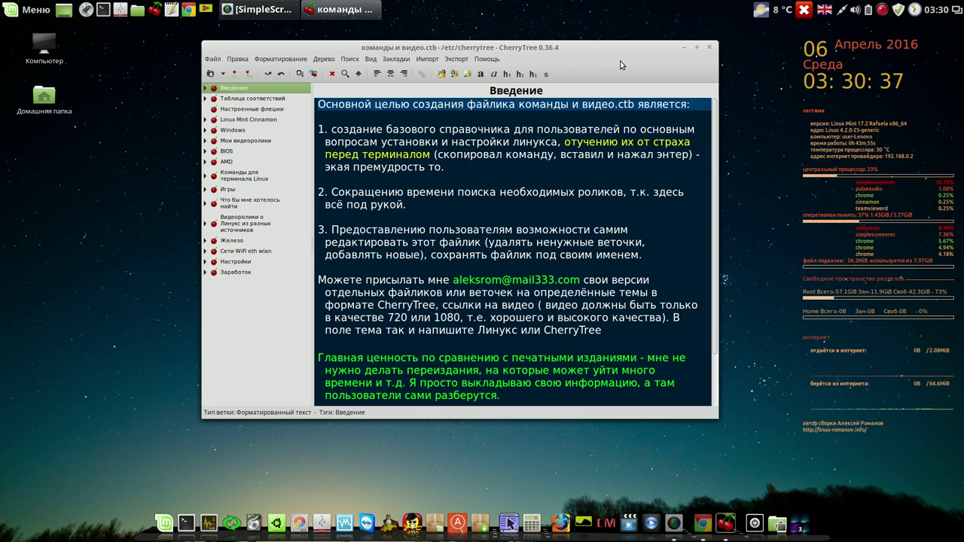
left_click(206, 141)
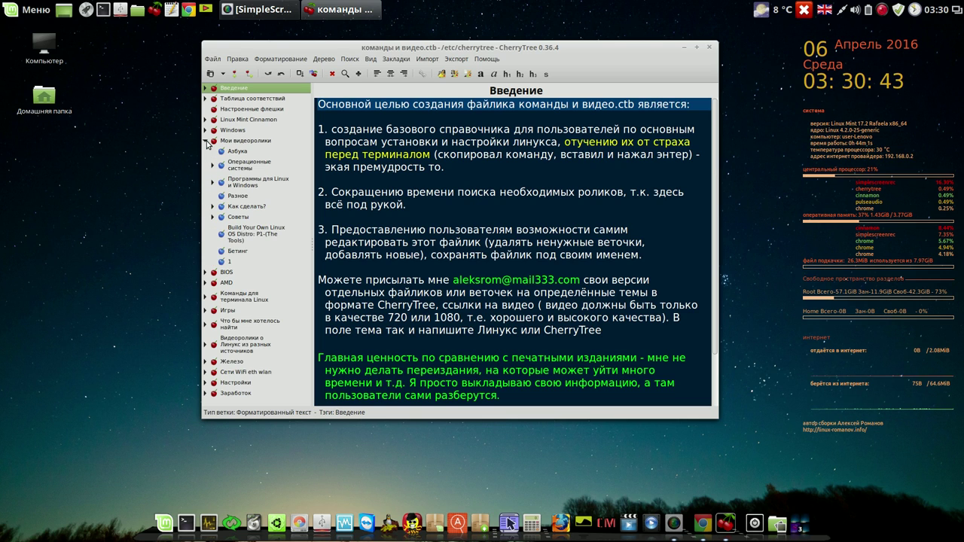
left_click(207, 140)
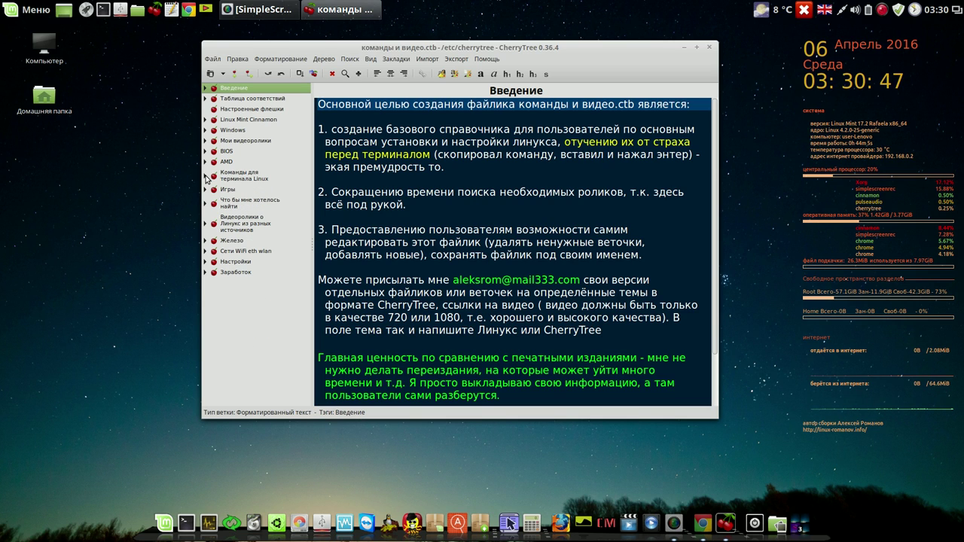
Try to save a test entry "nnn" on the blank line below item 1 of the Введение note, and erase the text.
left_click(421, 180)
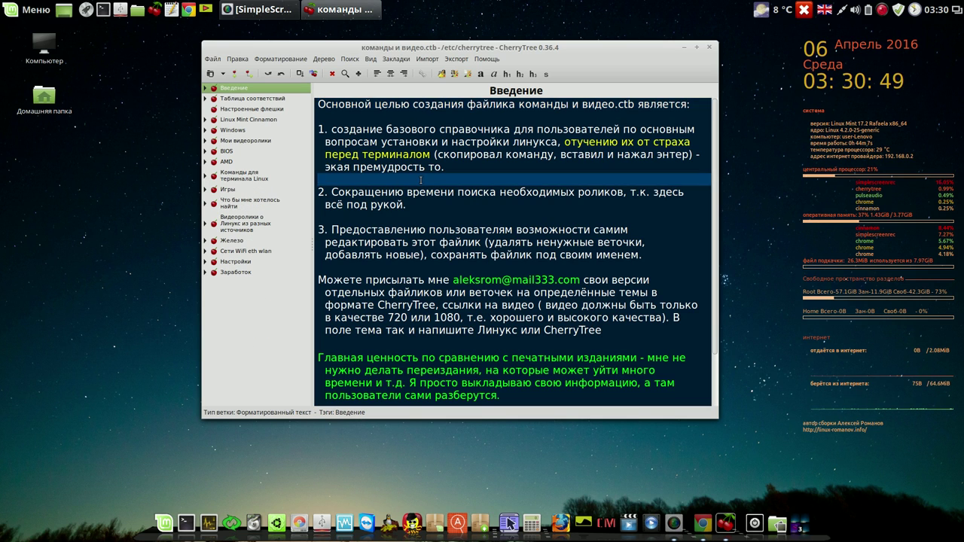
type("nnn")
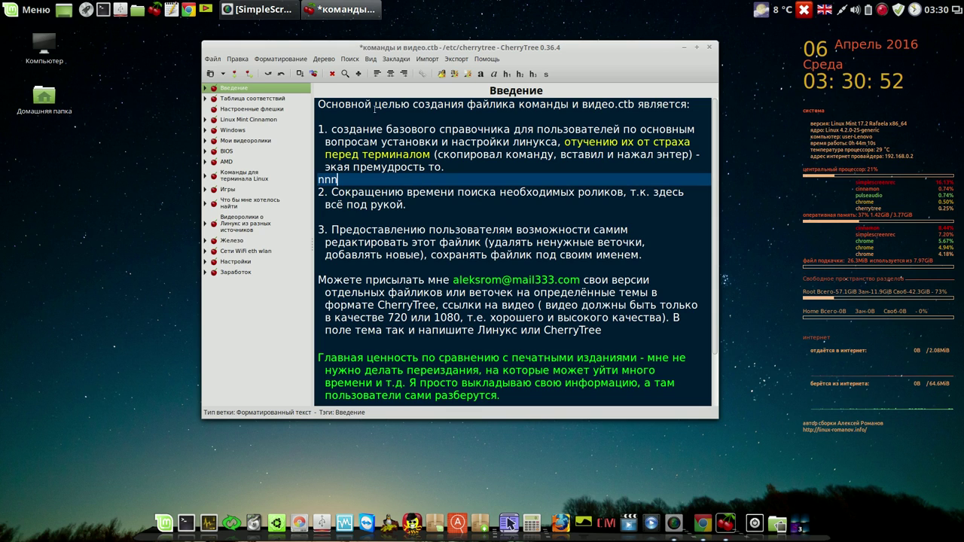
left_click(302, 75)
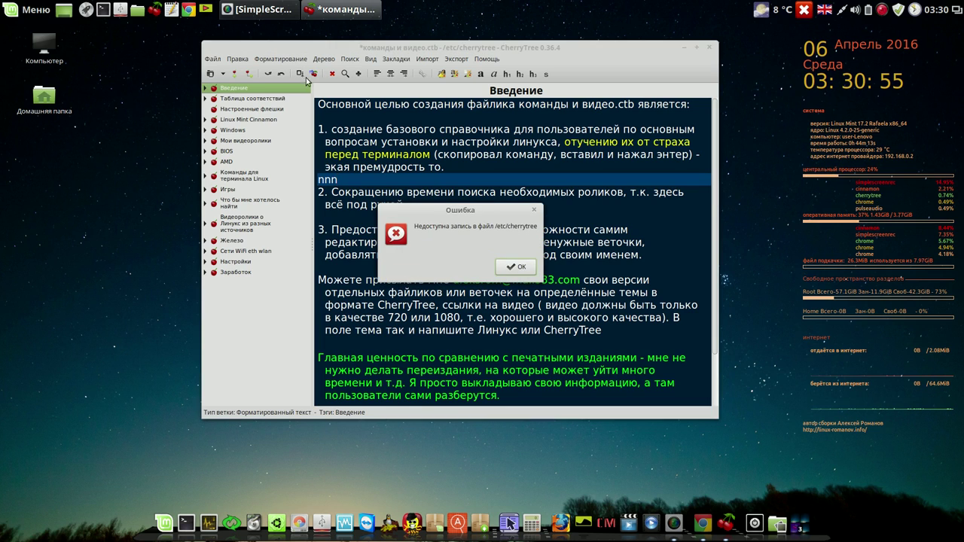
left_click(519, 267)
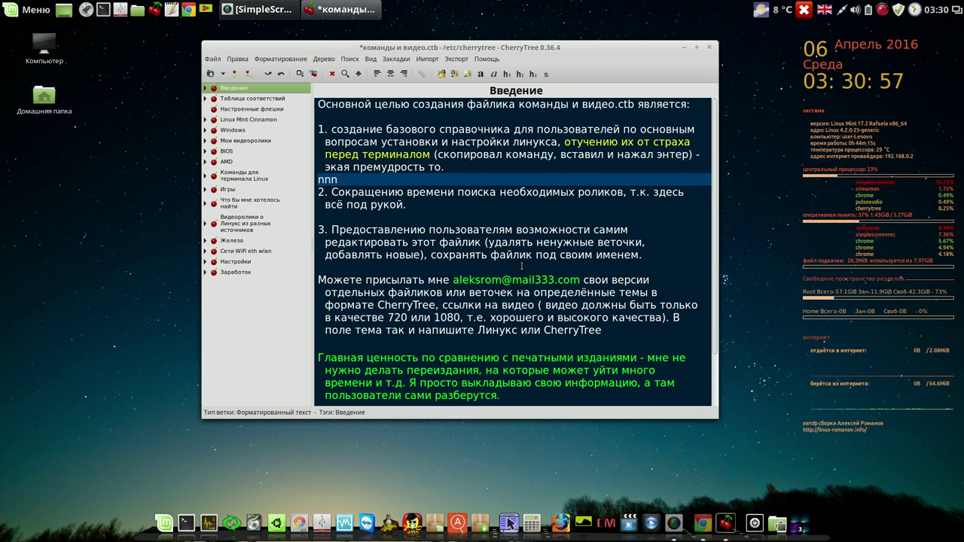
key("BackSpace")
key("BackSpace")
key("BackSpace")
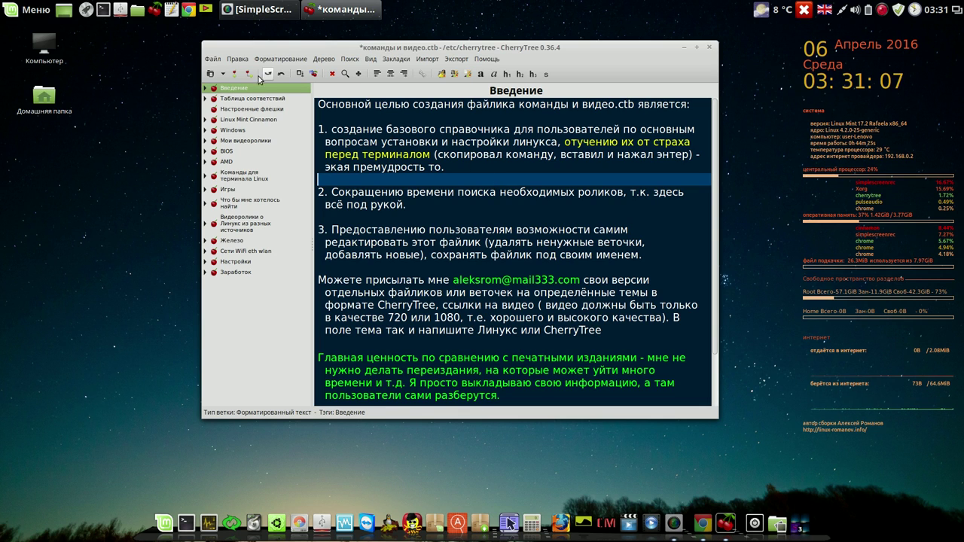
Save a copy of команды и видео.ctb in the Документы folder as an unprotected SQLite (.ctb) file.
left_click(214, 59)
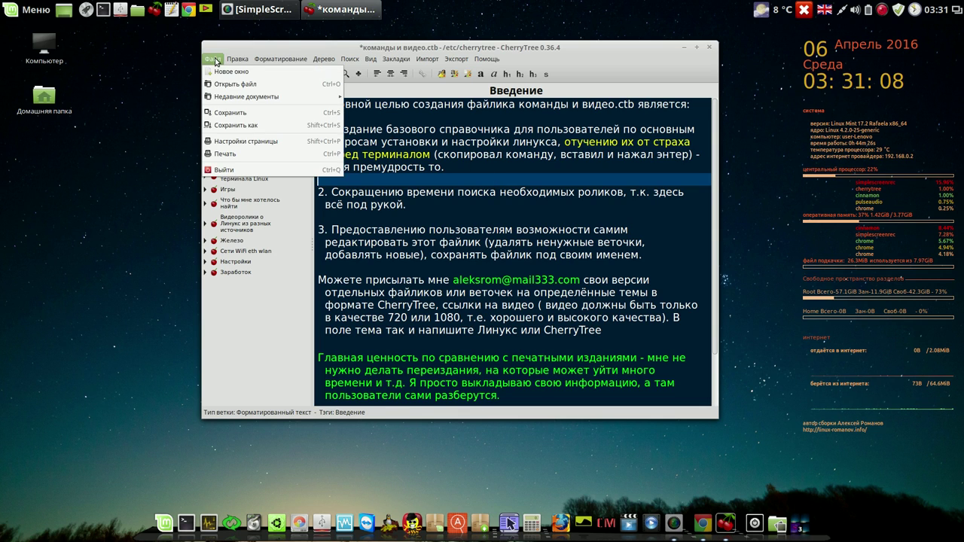
left_click(237, 125)
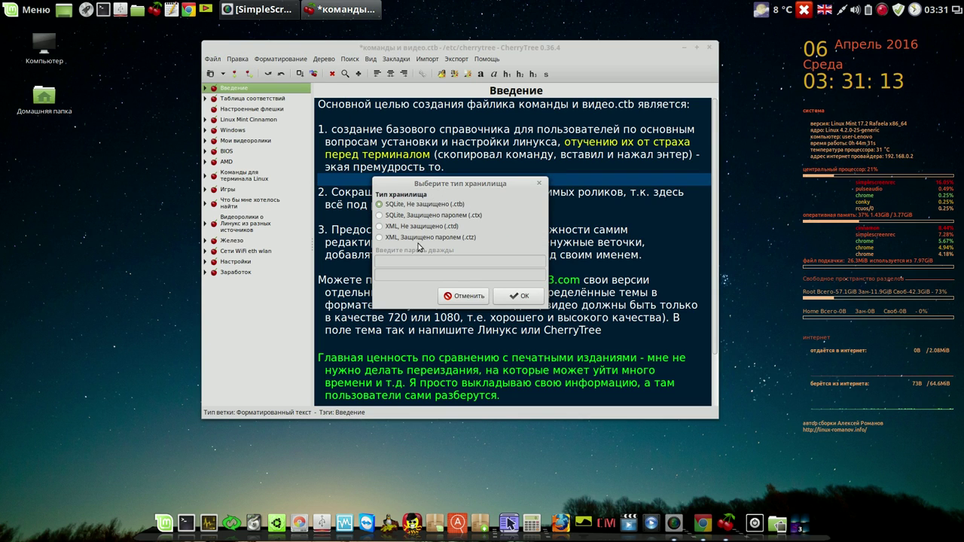
left_click(530, 299)
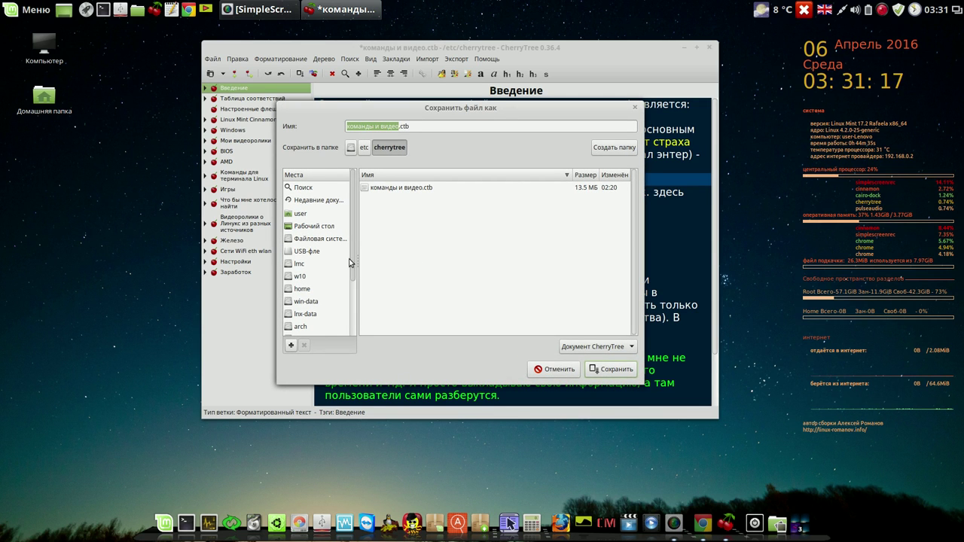
scroll(355, 298, "down", 3)
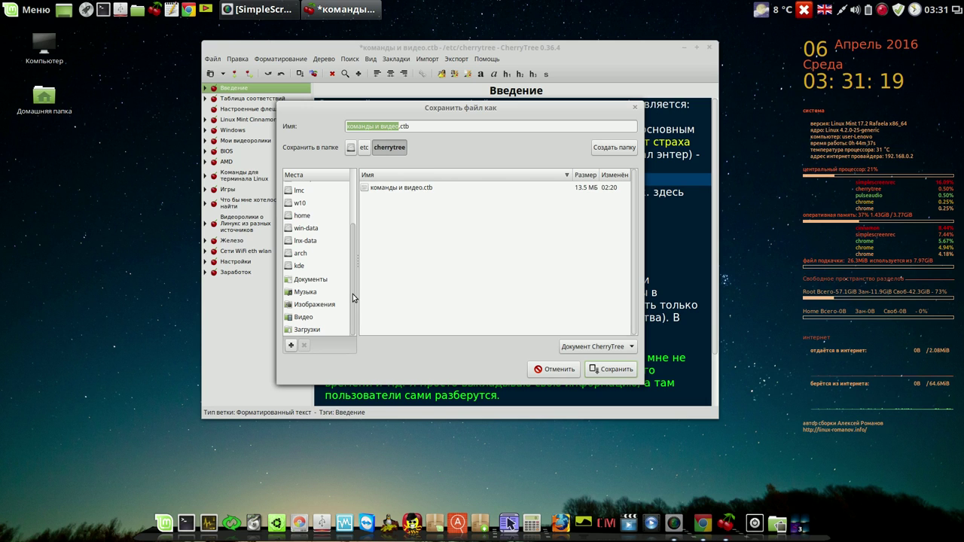
left_click(324, 282)
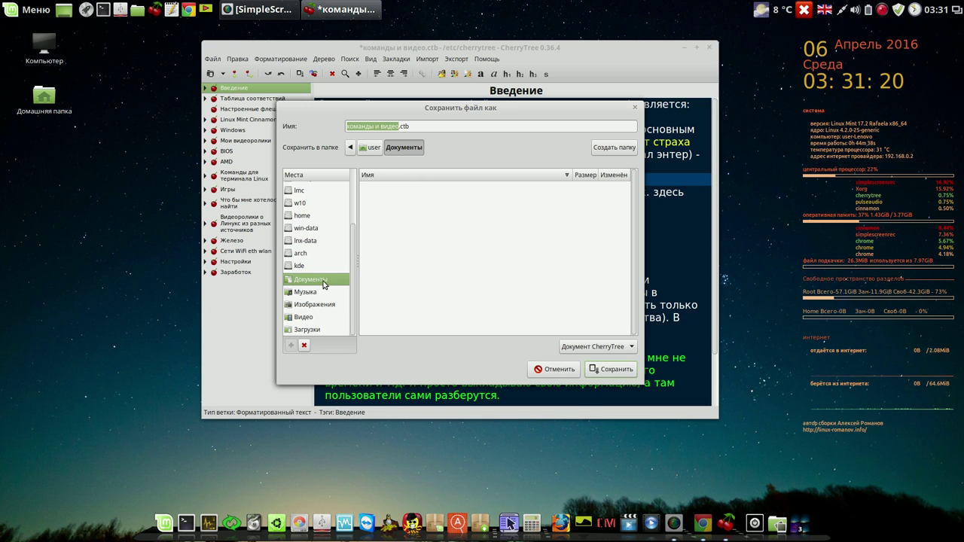
left_click(613, 369)
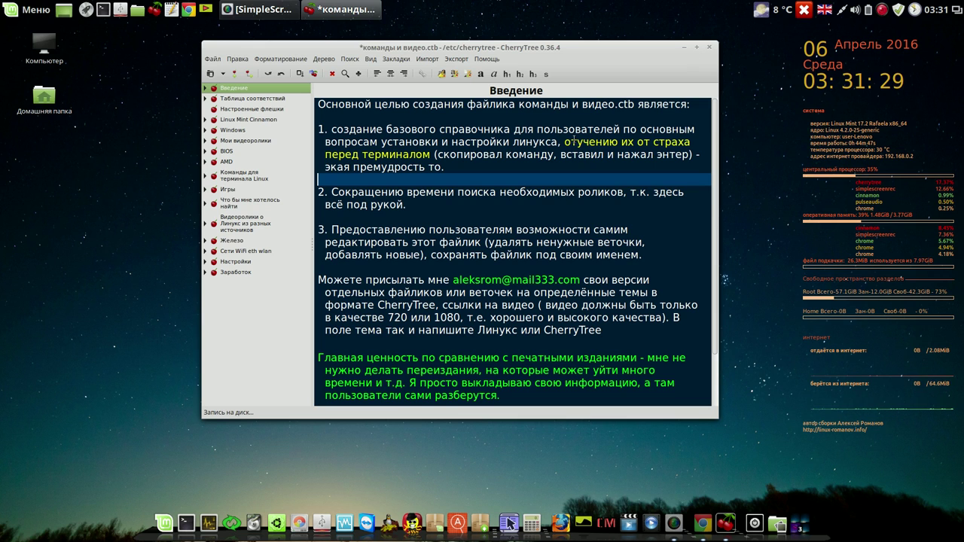
Restart CherryTree and open the recent document /home/user/Документы/команды и видео.ctb.
left_click(708, 47)
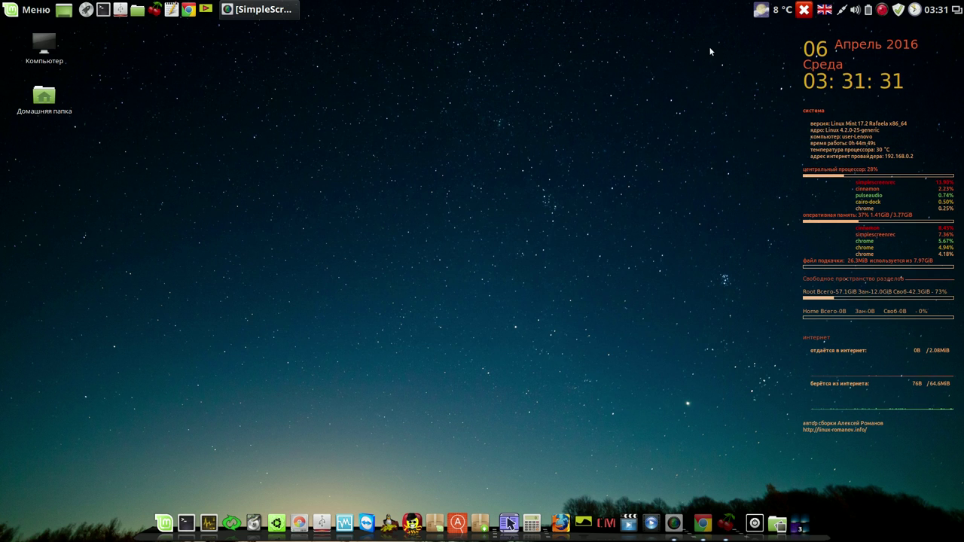
left_click(155, 10)
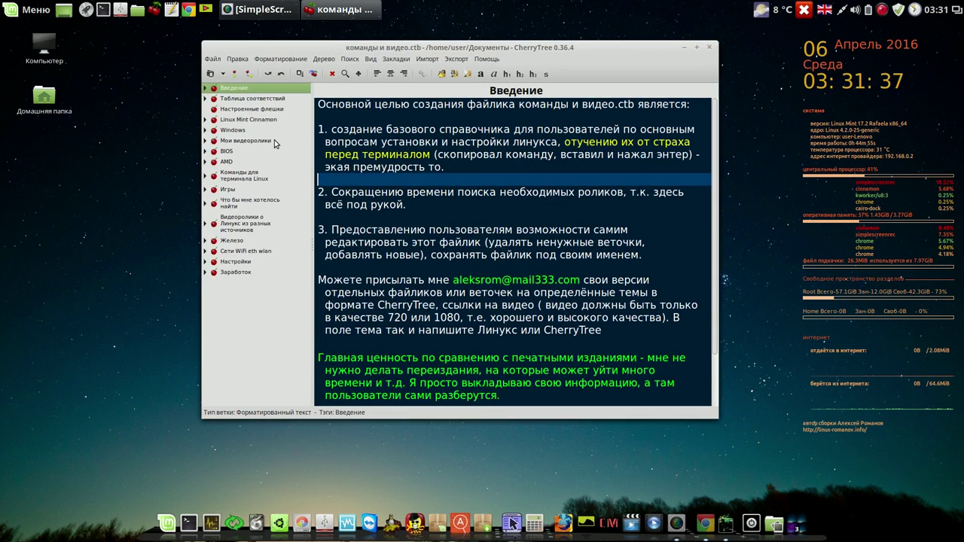
left_click(212, 58)
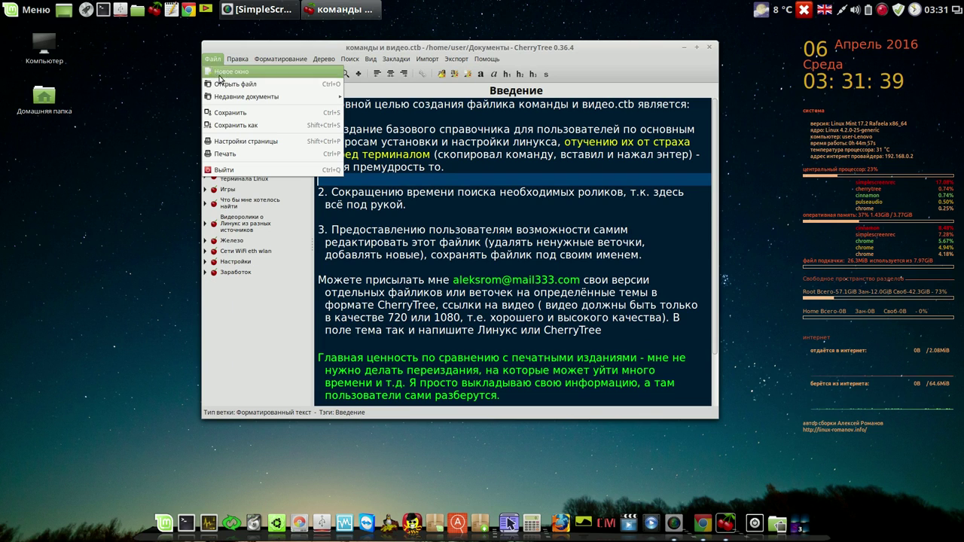
mouse_move(224, 96)
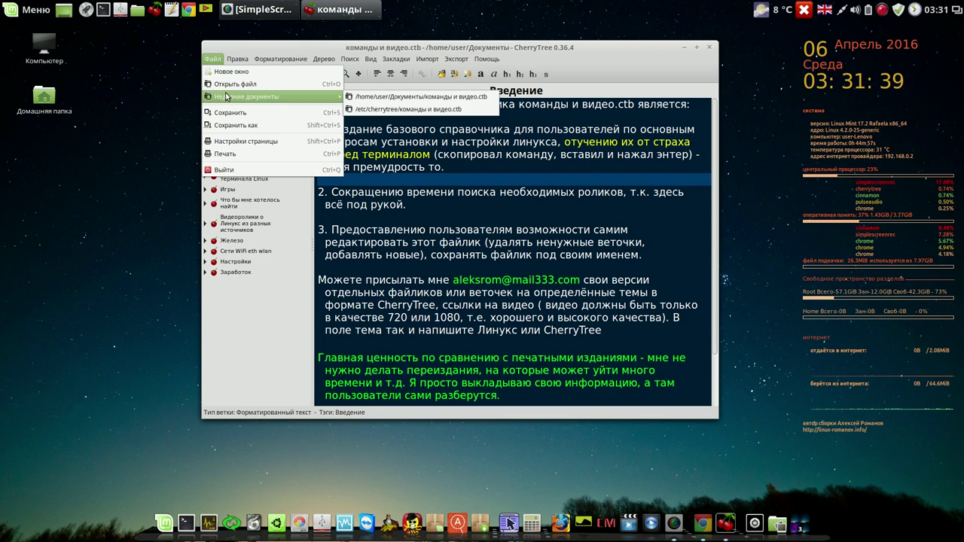
left_click(448, 97)
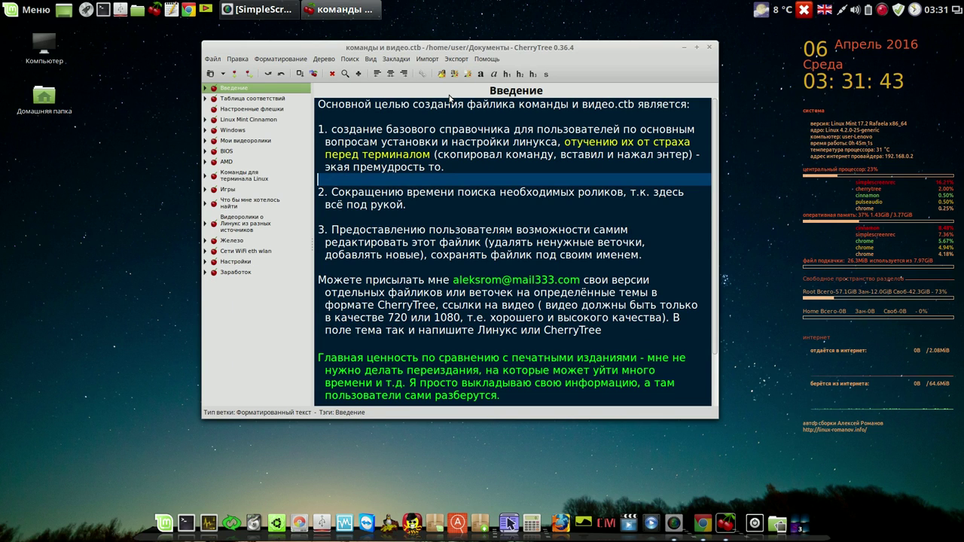
Enter "nnn" on the blank line between items 2 and 3 of the Введение note and save the document.
left_click(399, 217)
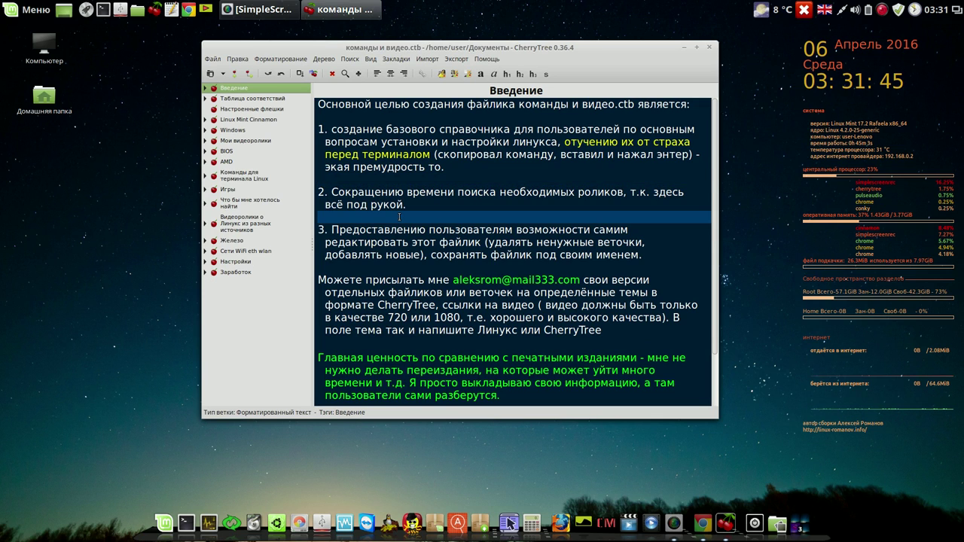
type("nnn")
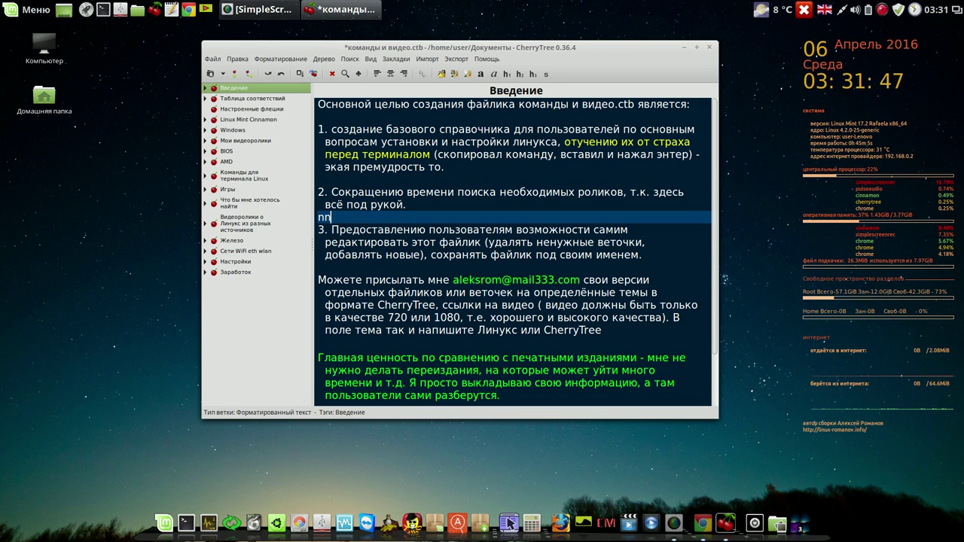
left_click(300, 74)
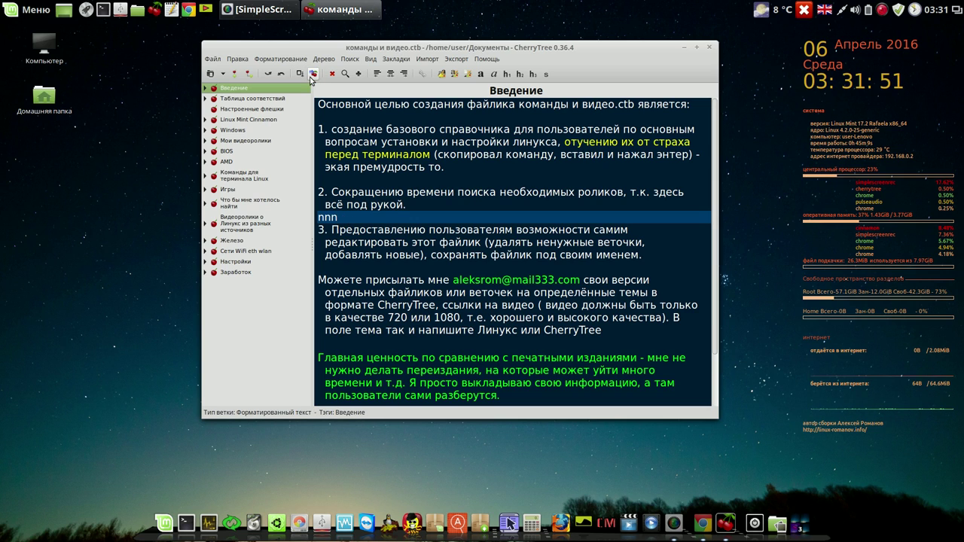
Restart CherryTree to check the saved note, and delete the "nnn" text between items 2 and 3.
left_click_drag(345, 216, 312, 214)
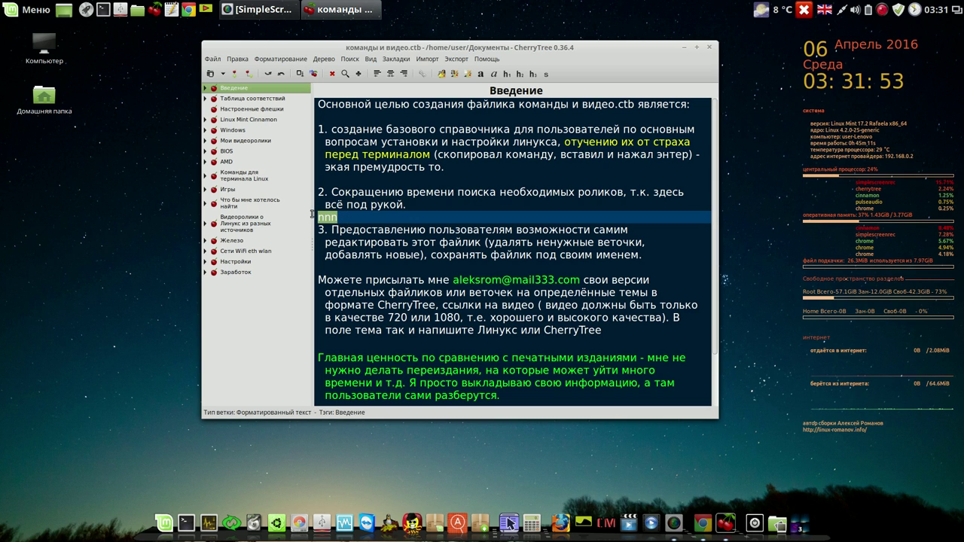
left_click(709, 47)
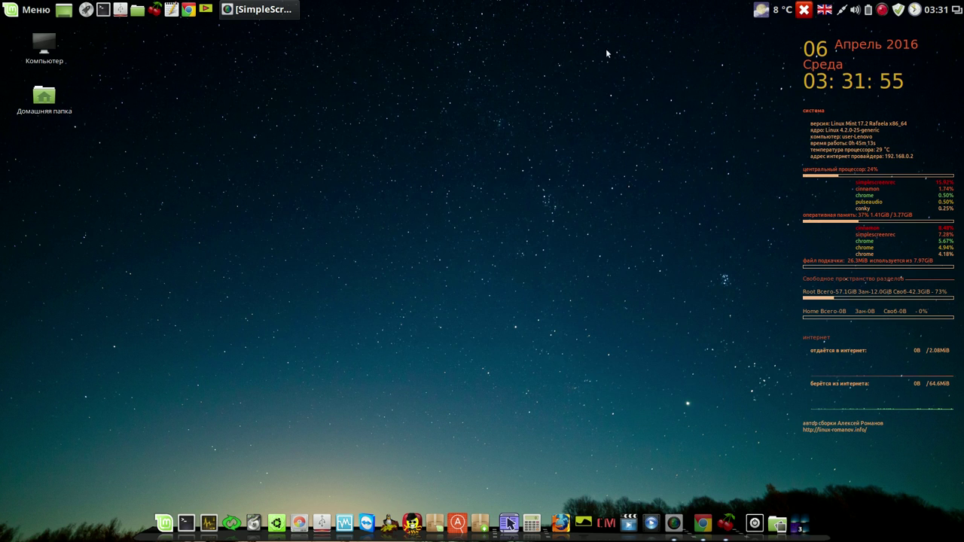
left_click(155, 9)
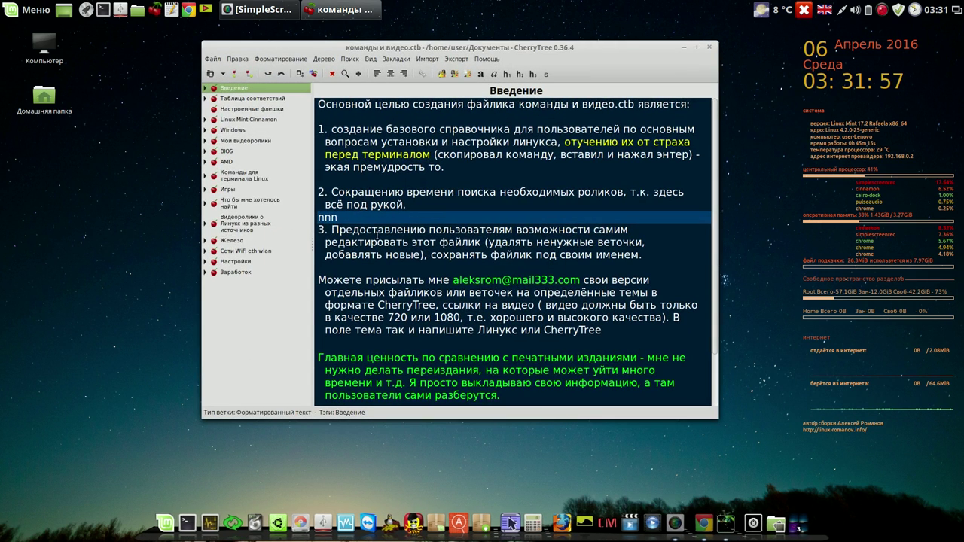
left_click_drag(352, 217, 312, 215)
key("Delete")
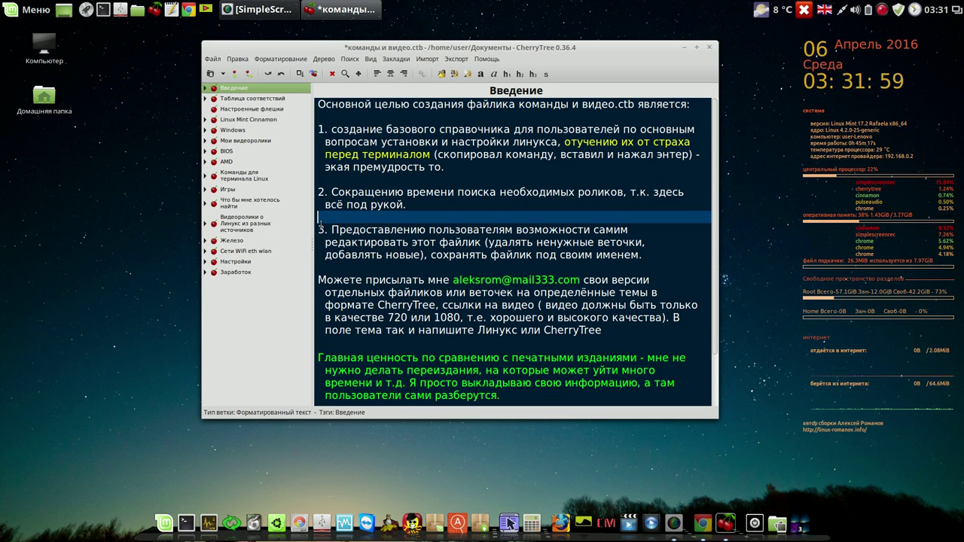
Save the edited команды и видео.ctb document and close CherryTree.
left_click(298, 74)
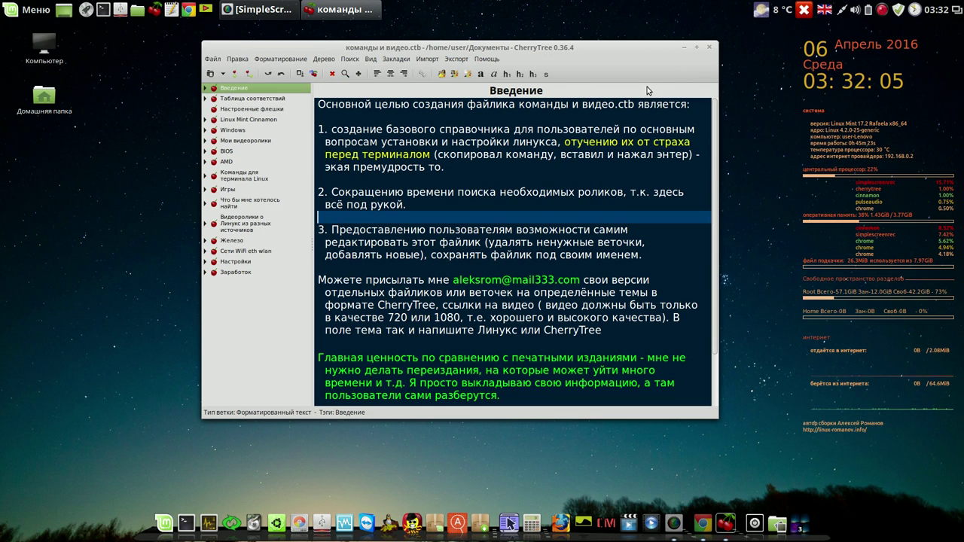
left_click(709, 48)
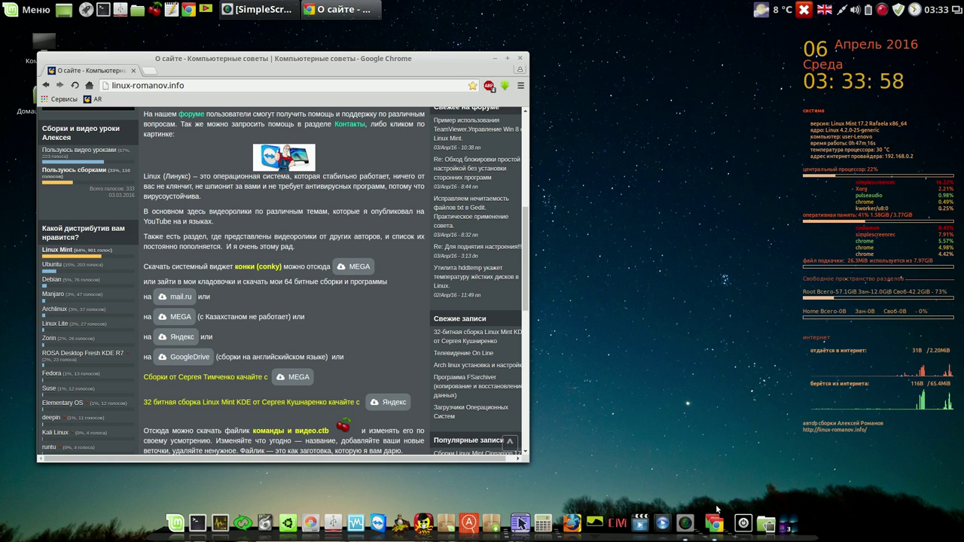
Open the MEGA shared folder from the dock's stack, check the команды и видео.ctb entry, and close its page.
mouse_move(767, 522)
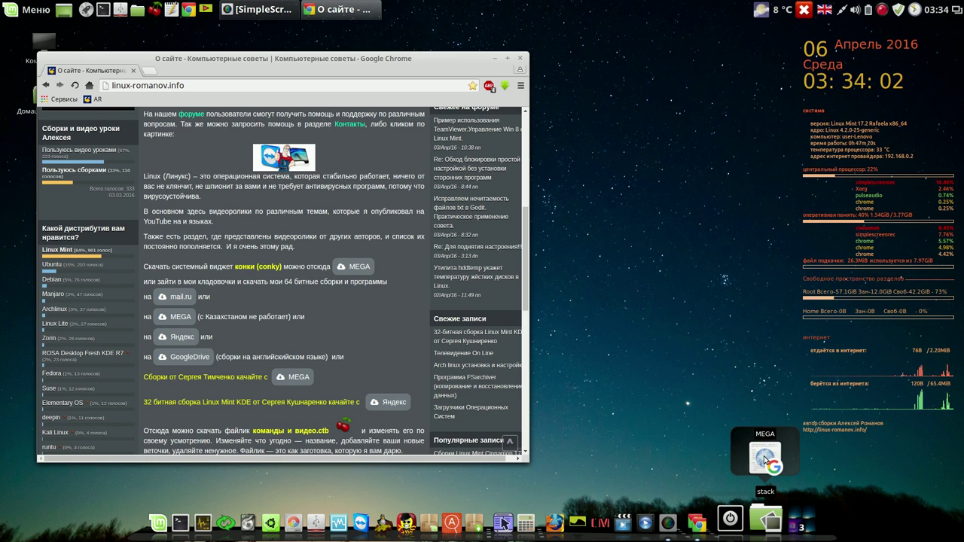
left_click(764, 461)
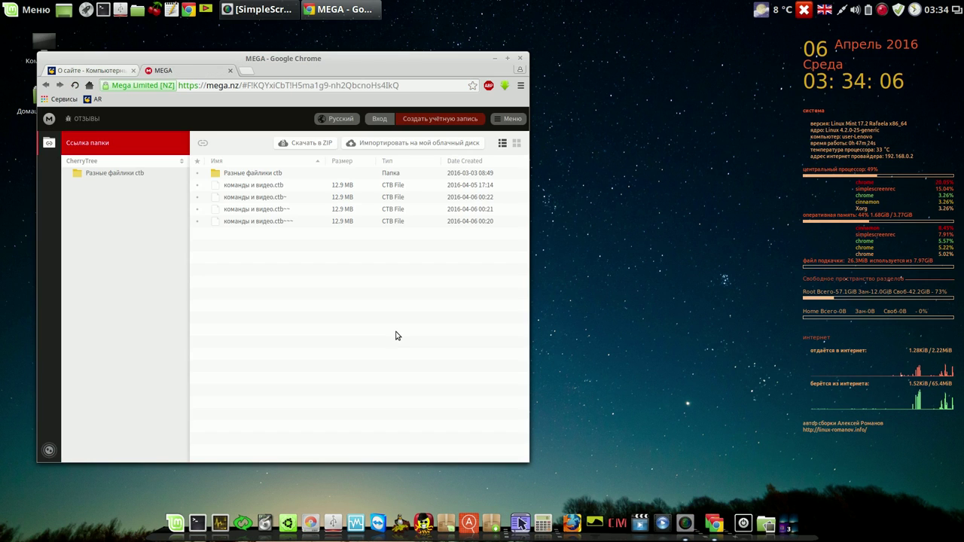
left_click(273, 188)
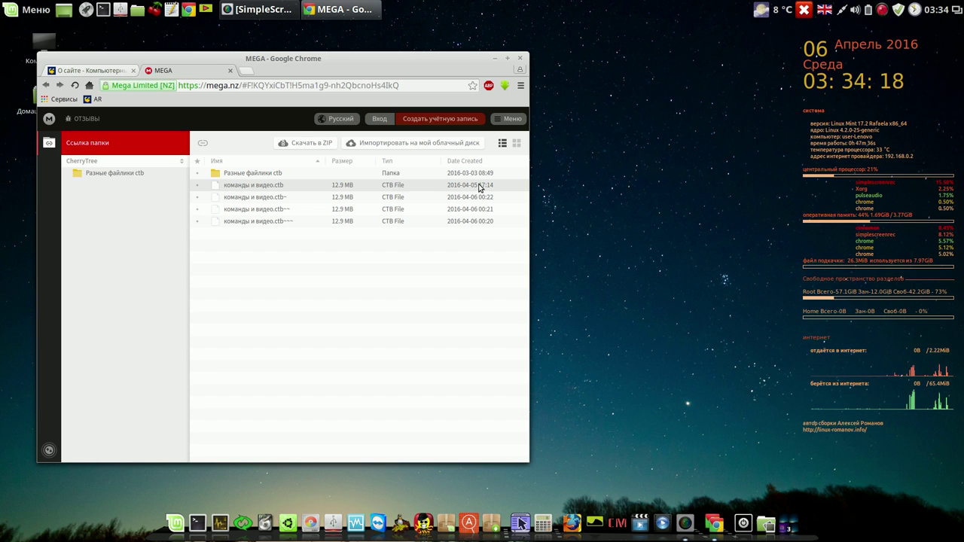
left_click(230, 71)
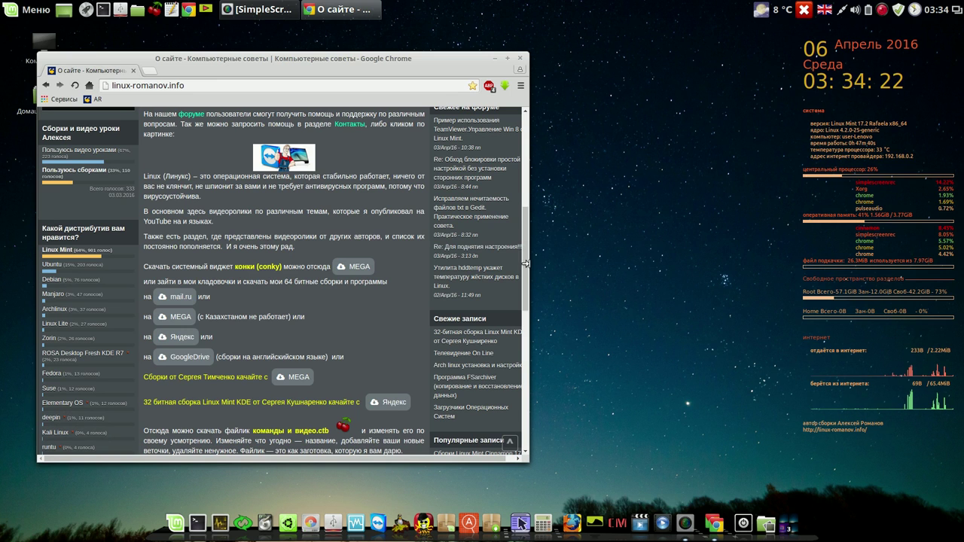
Open the site's TV On Line page and switch the online player to the РЕН ТВ channel.
left_click_drag(527, 270, 523, 200)
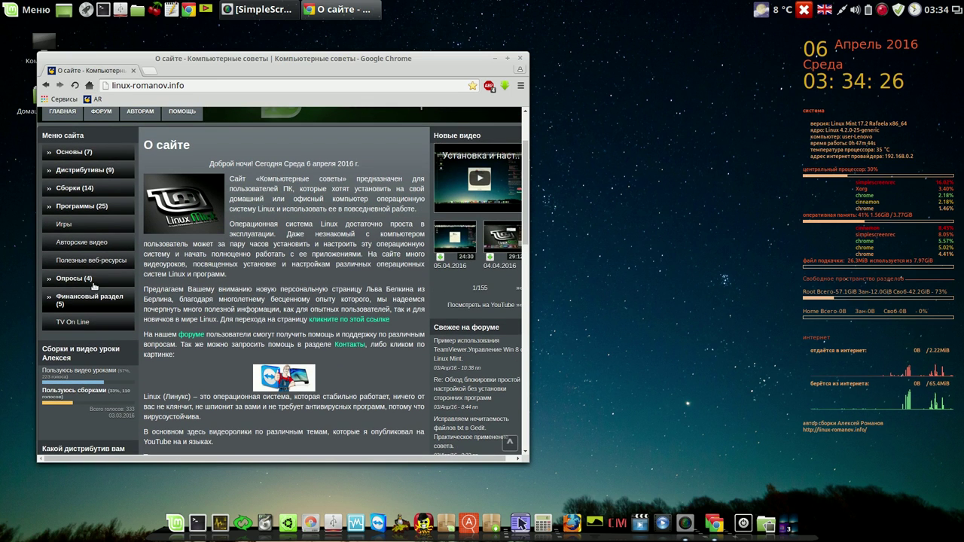
left_click(89, 323)
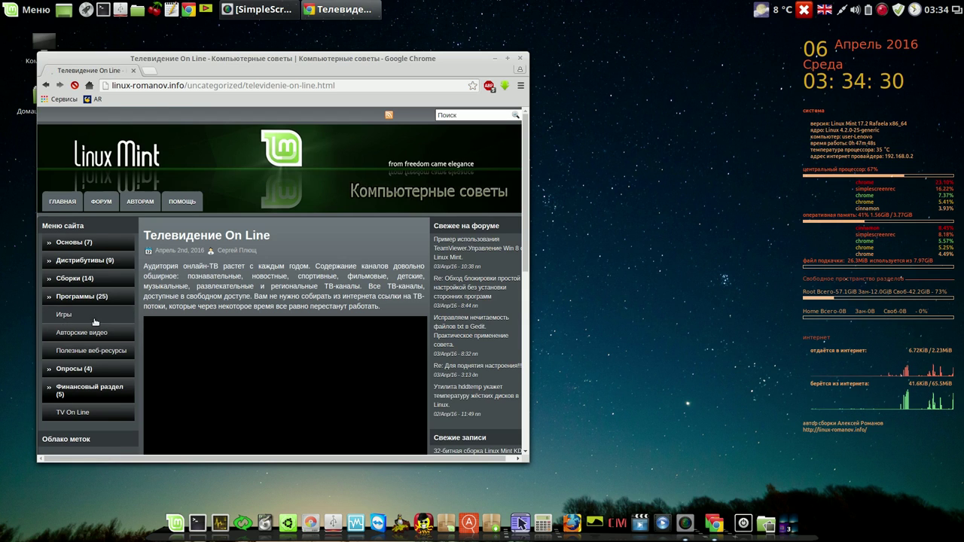
scroll(525, 173, "down", 3)
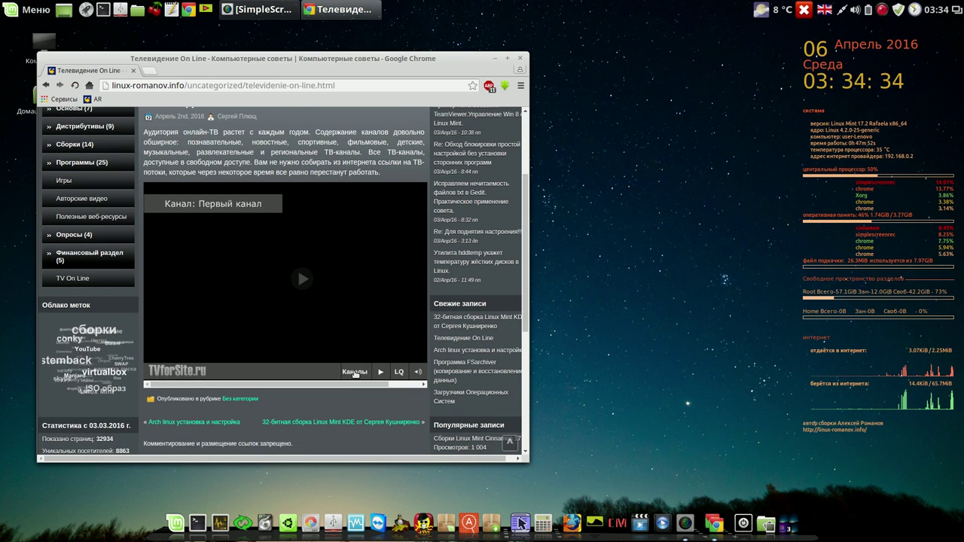
left_click(355, 372)
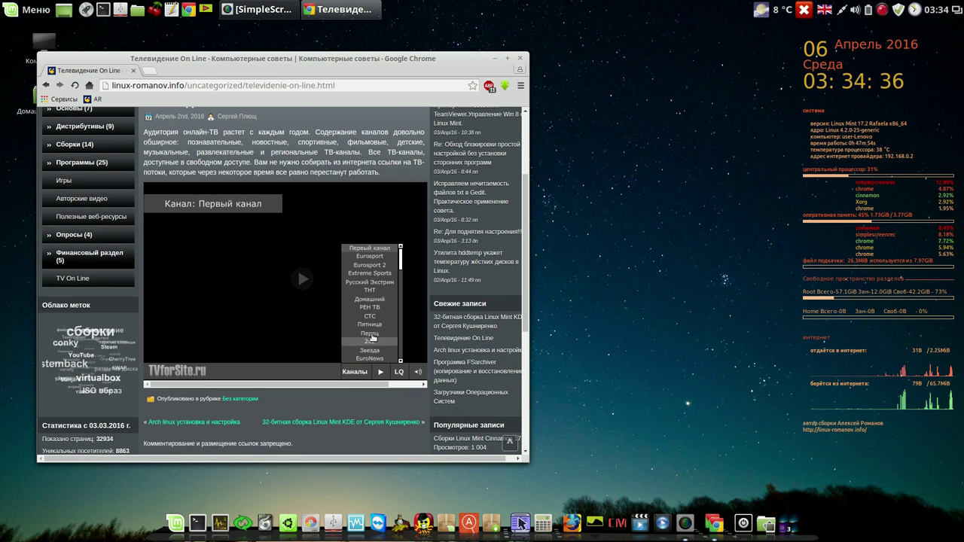
left_click(376, 308)
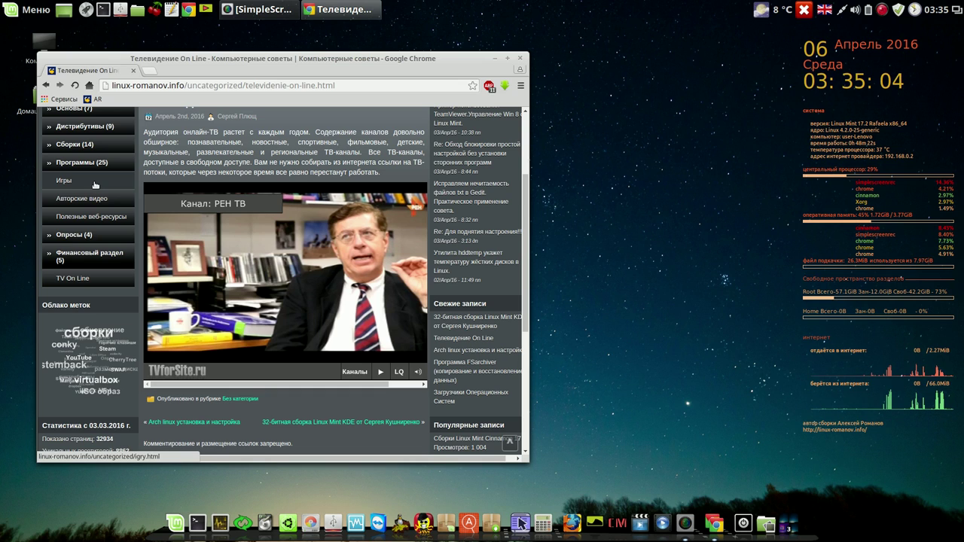
From the site's Игры page, open the video "Запуск World Of Tanks в Linux Mint -Test." on YouTube and pause it.
left_click(94, 186)
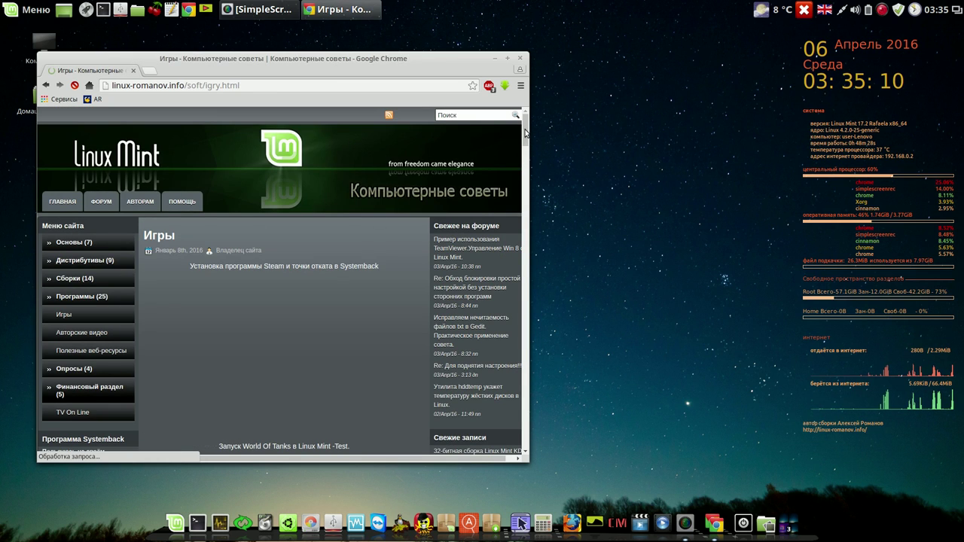
scroll(526, 143, "down", 4)
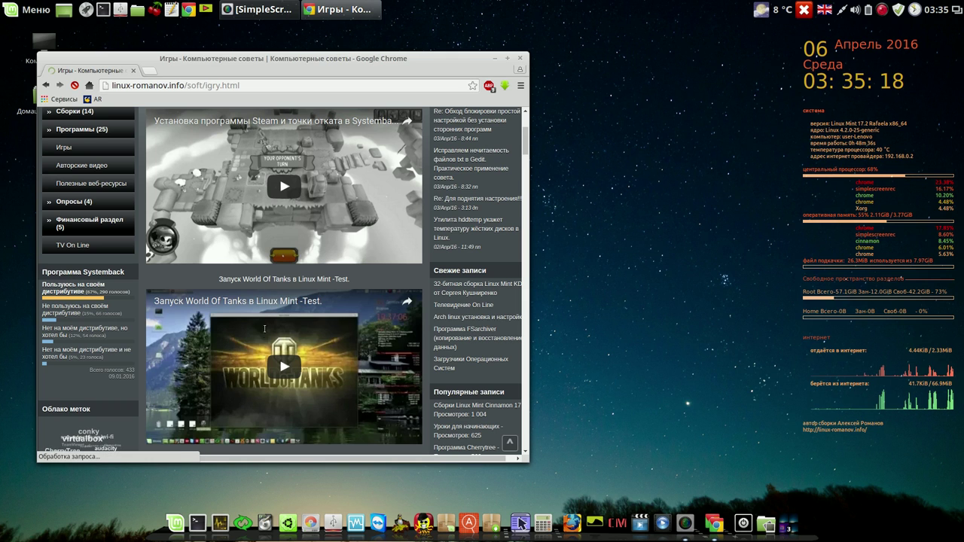
left_click(268, 313)
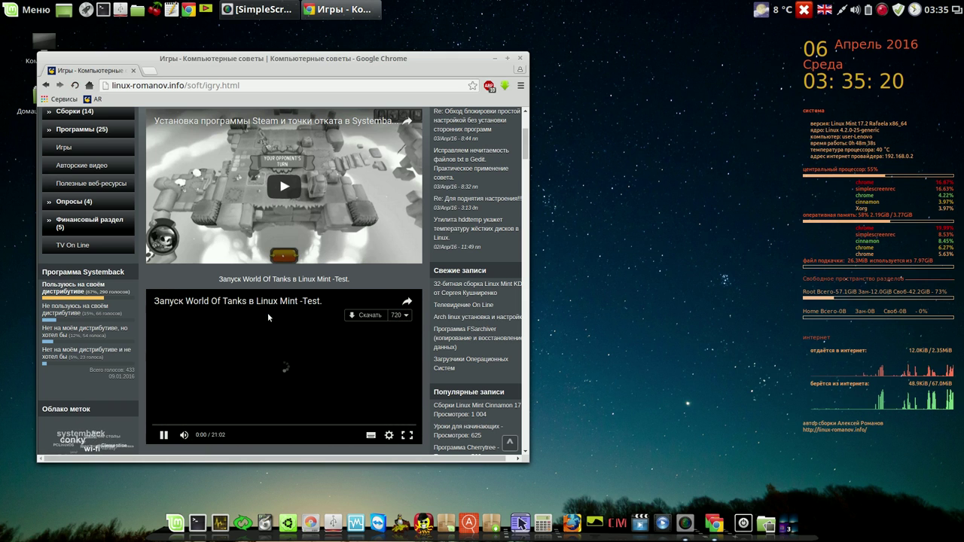
left_click(287, 302)
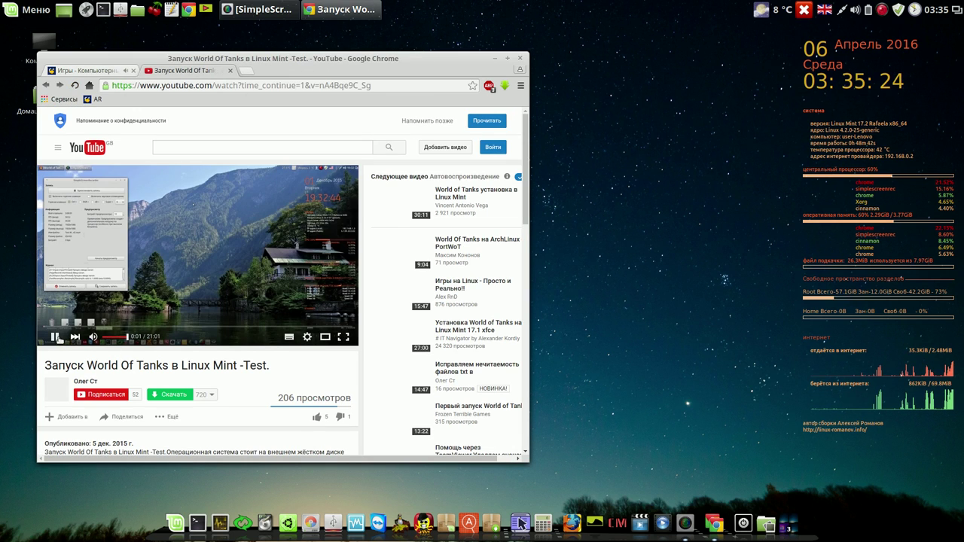
left_click(57, 339)
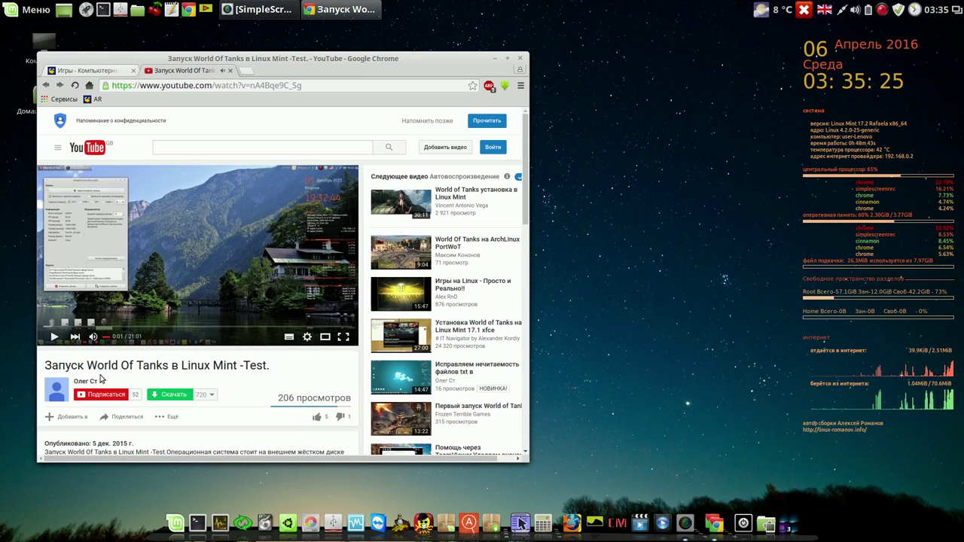
Download the World Of Tanks video at 720 quality and show the downloaded file in its folder.
left_click(166, 396)
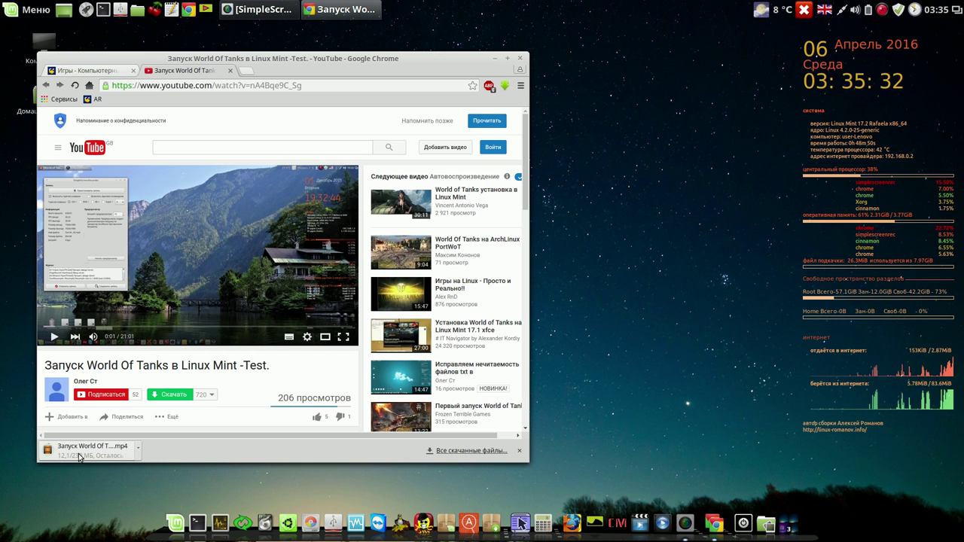
left_click(465, 452)
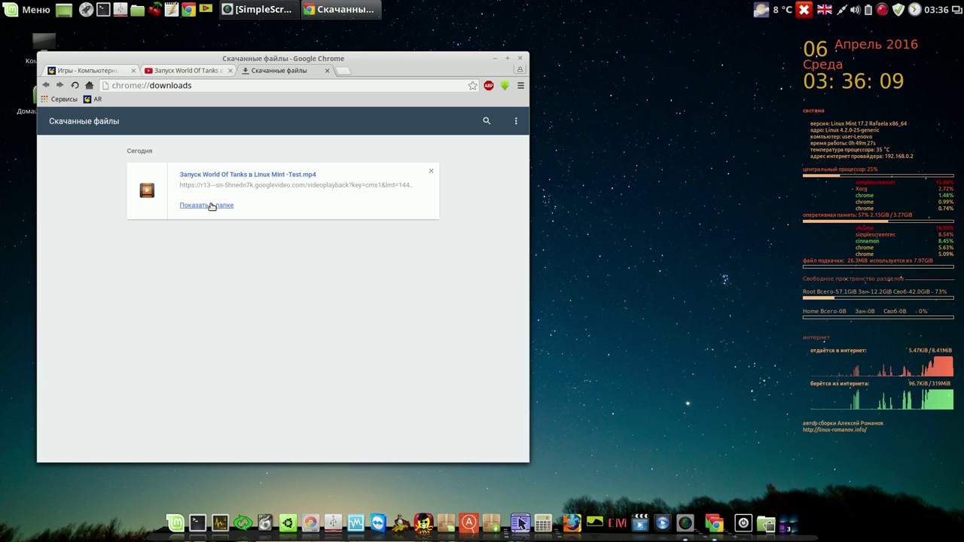
left_click(206, 205)
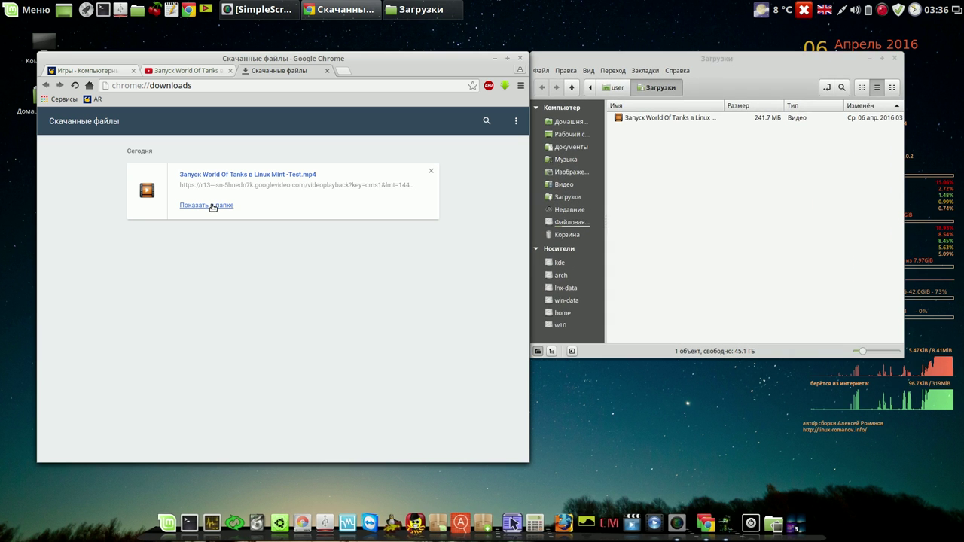
Play the downloaded World Of Tanks video in SMPlayer, decline the new version offer, and pause playback.
double_click(622, 121)
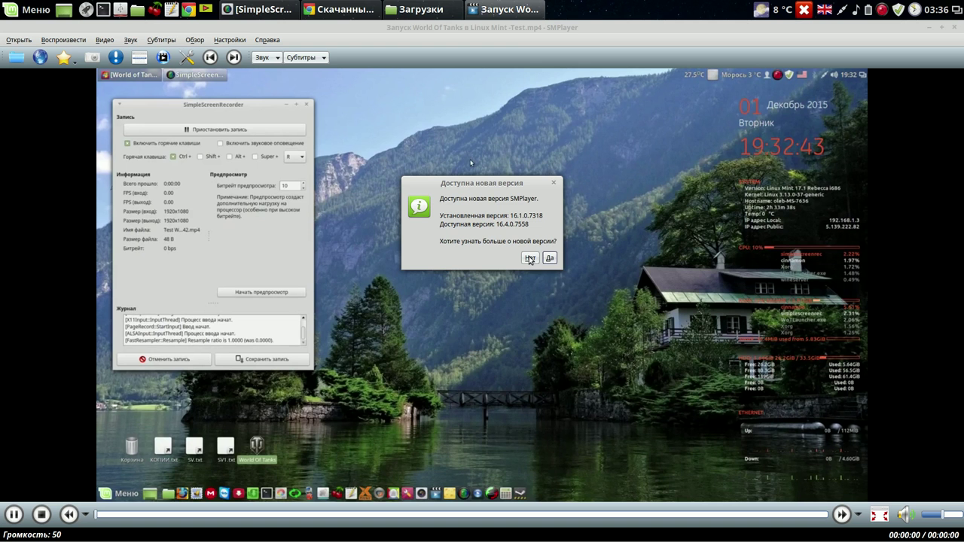
left_click(529, 259)
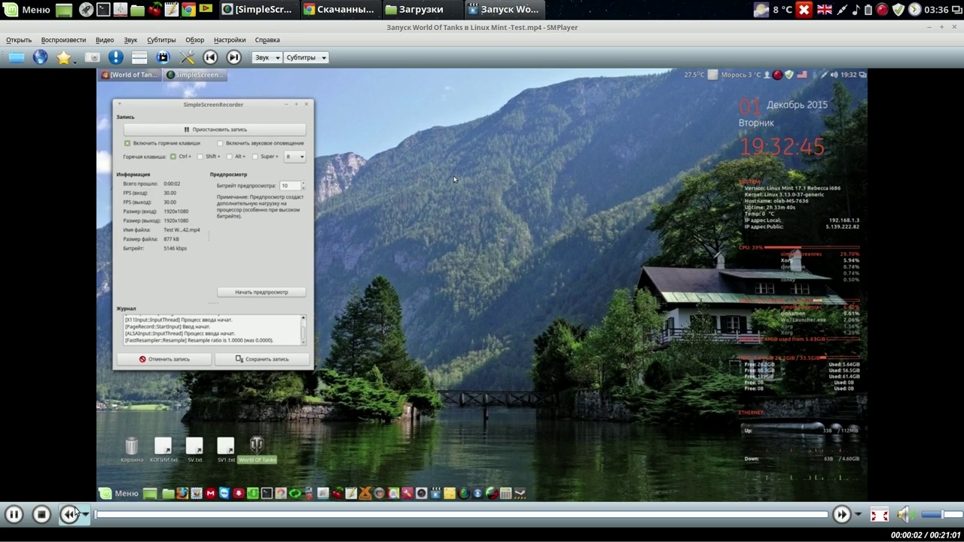
left_click(13, 514)
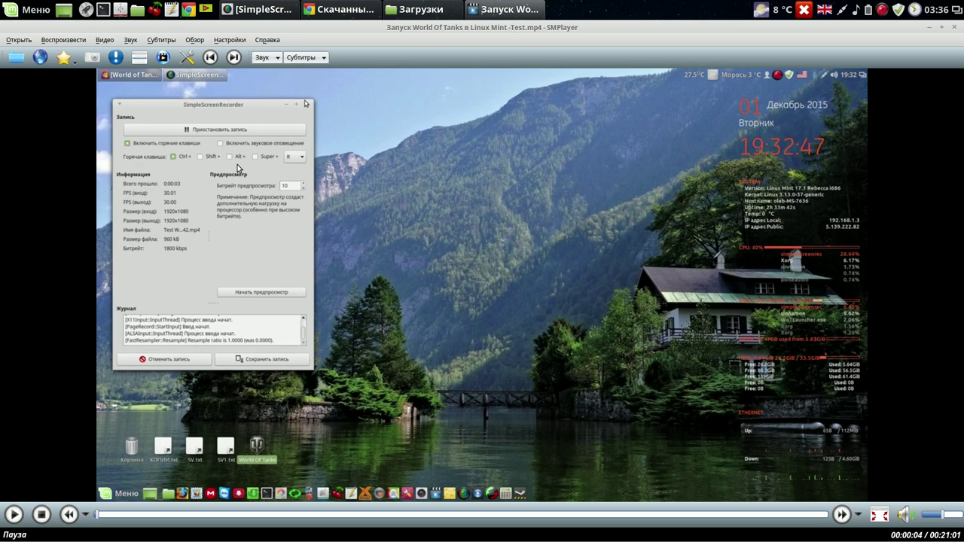
Examine the video's information and properties, including its resolution, and close SMPlayer.
left_click(230, 39)
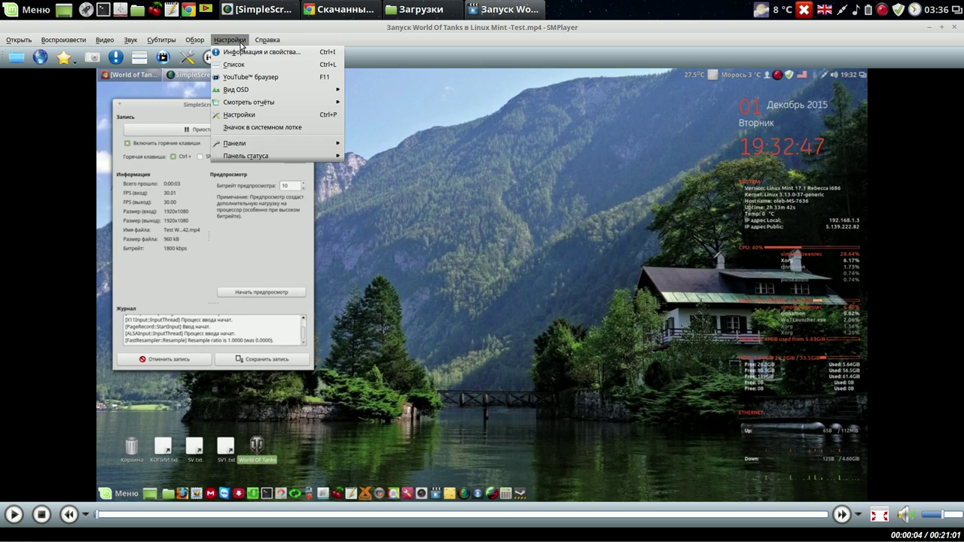
left_click(245, 51)
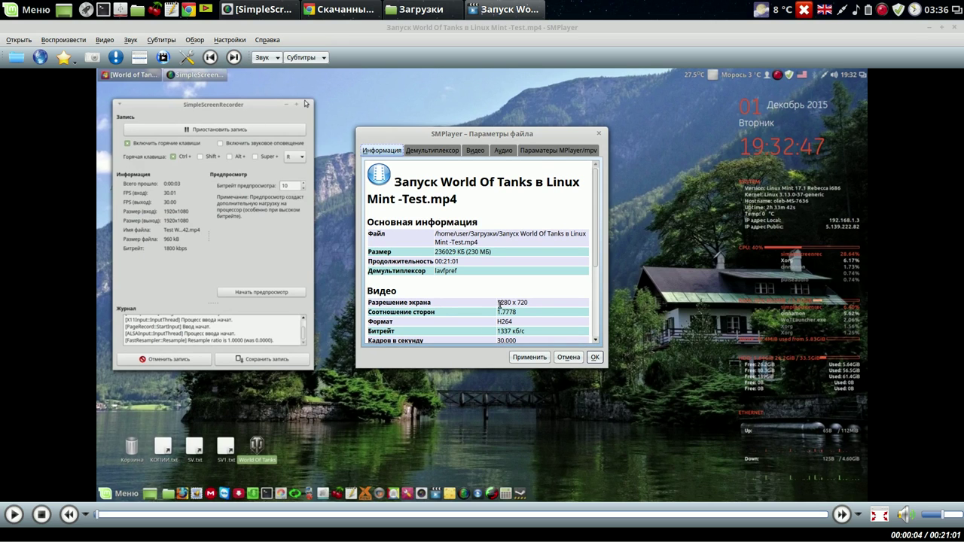
left_click(595, 357)
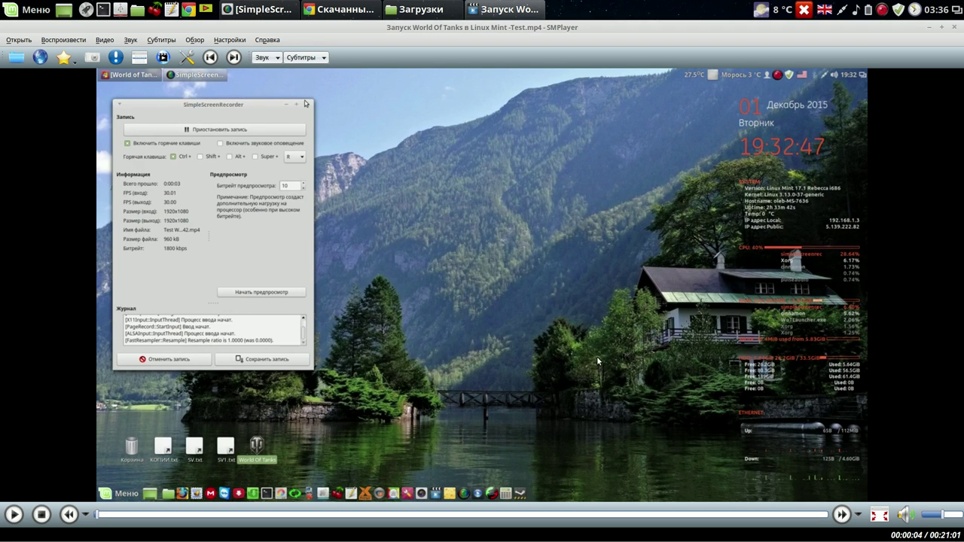
left_click(954, 29)
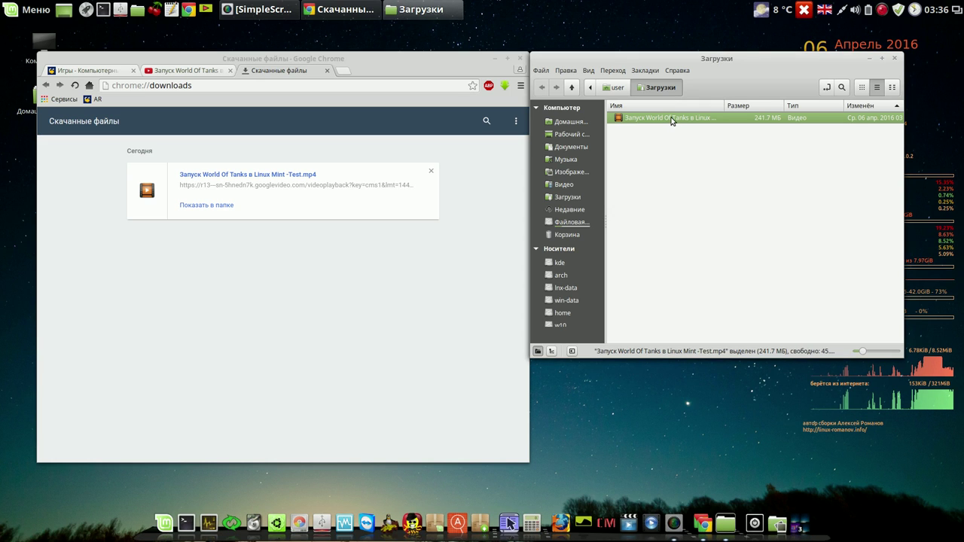
Close the Загрузки folder, the downloads and YouTube pages, and the Chrome window.
left_click(894, 59)
left_click(326, 70)
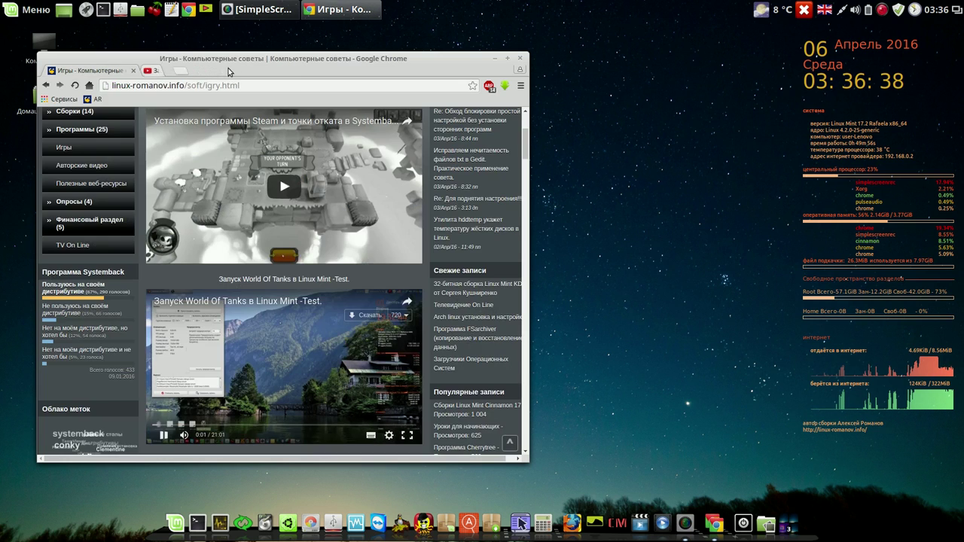
left_click(230, 71)
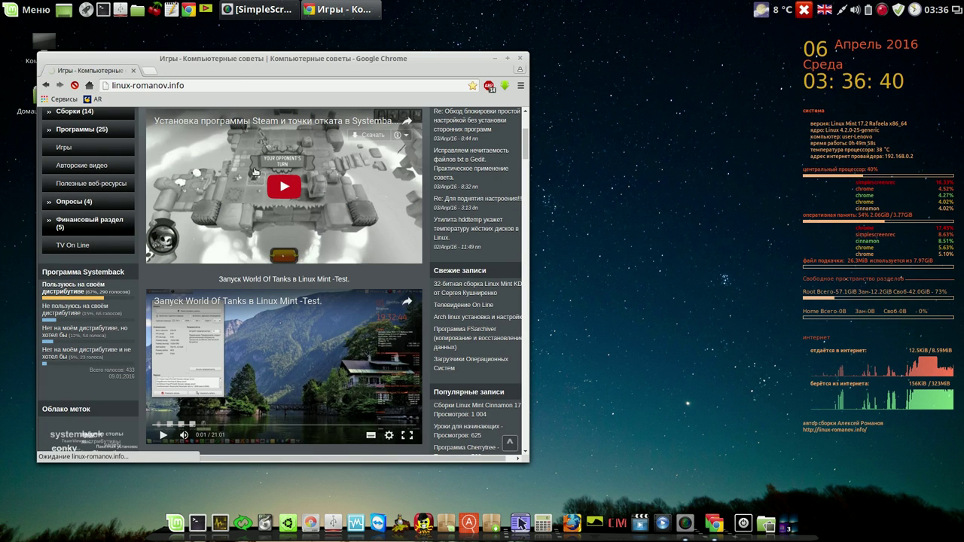
left_click(520, 59)
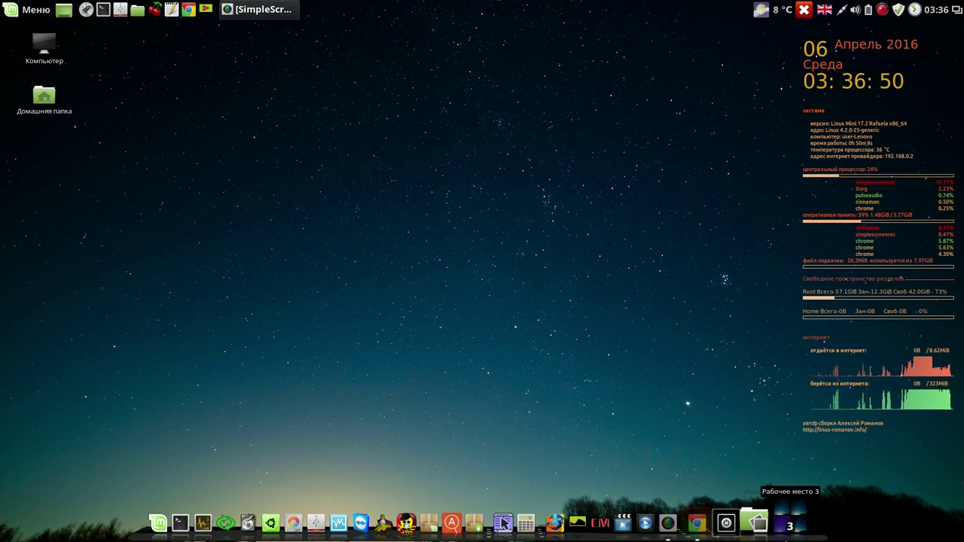
Switch to workspace 1, launch qt4-fsarchiver, and authenticate with the administrator password.
left_click(781, 512)
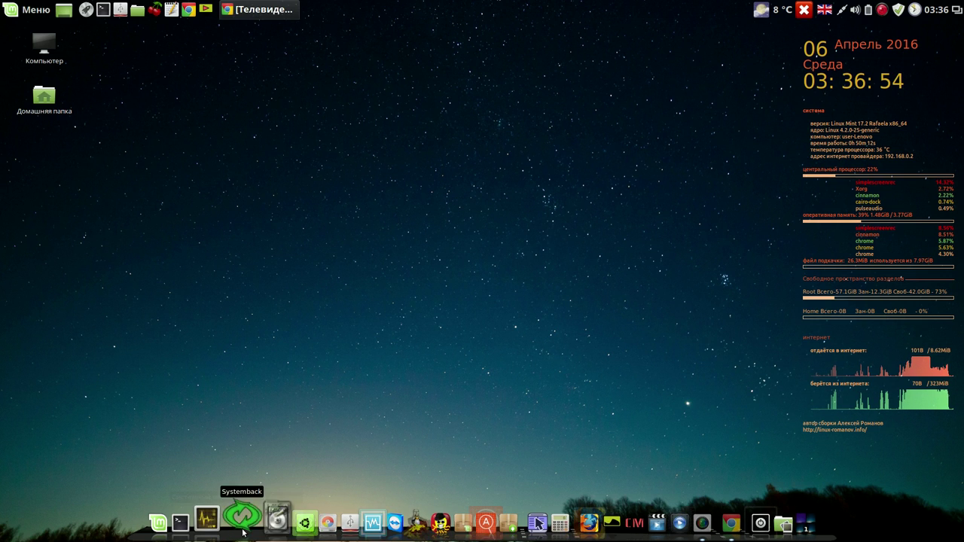
left_click(268, 520)
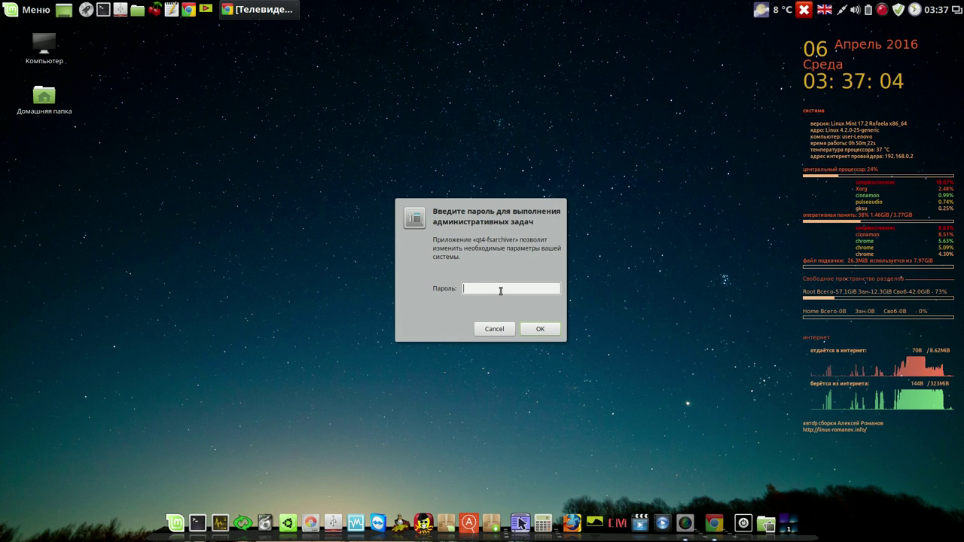
type("***")
left_click(532, 329)
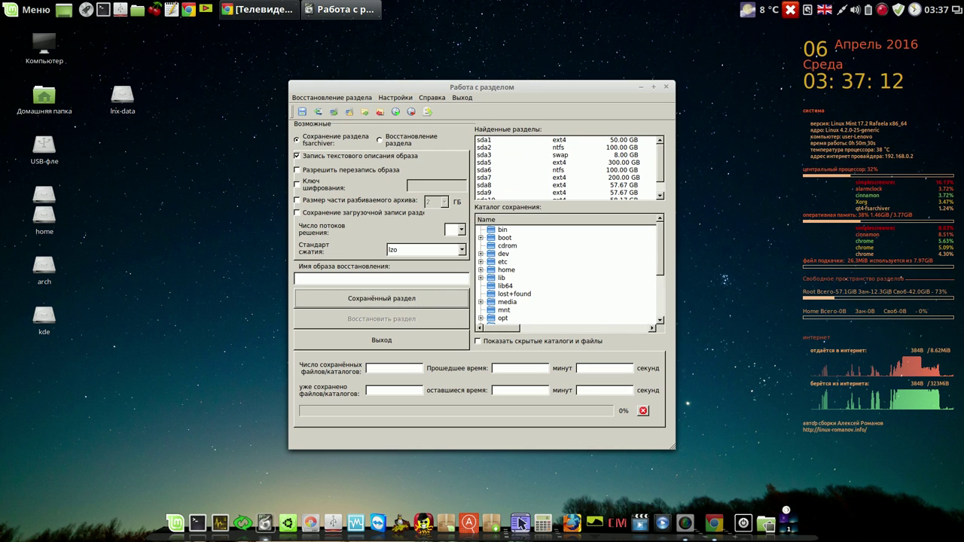
Switch to workspace 2, launch Systemback, and authenticate with the administrator password.
left_click(793, 512)
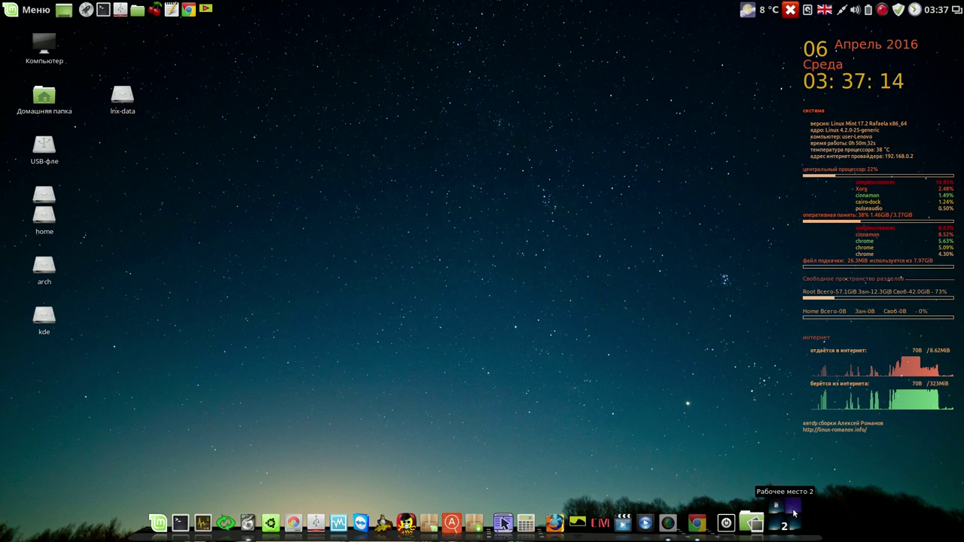
left_click(240, 517)
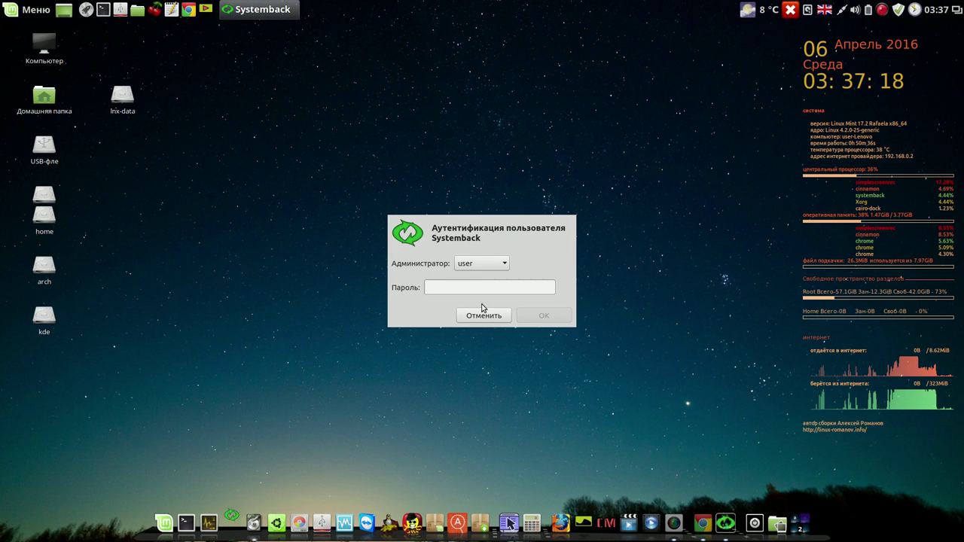
type("**")
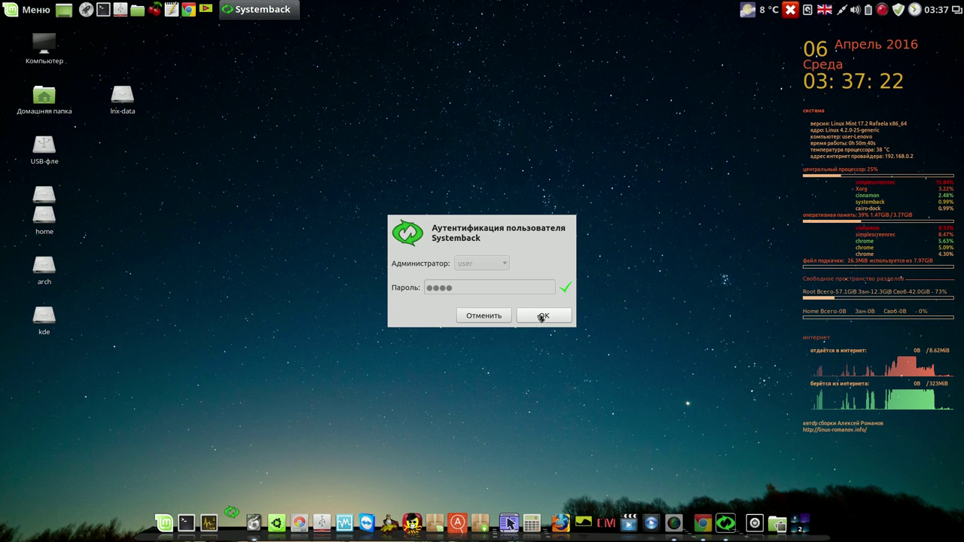
left_click(542, 316)
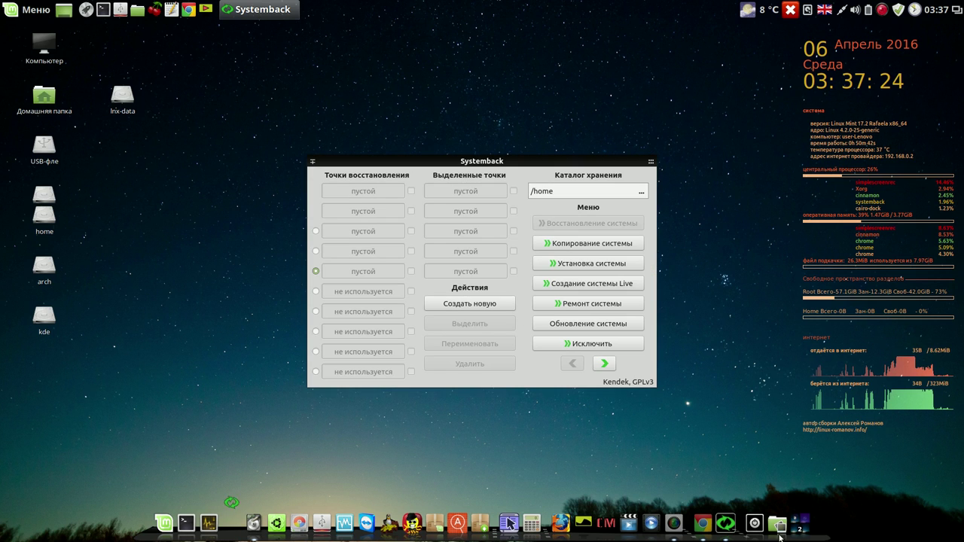
Open the calculator on workspace 3, and open and close the VirtualBox manager on workspace 4.
left_click(786, 529)
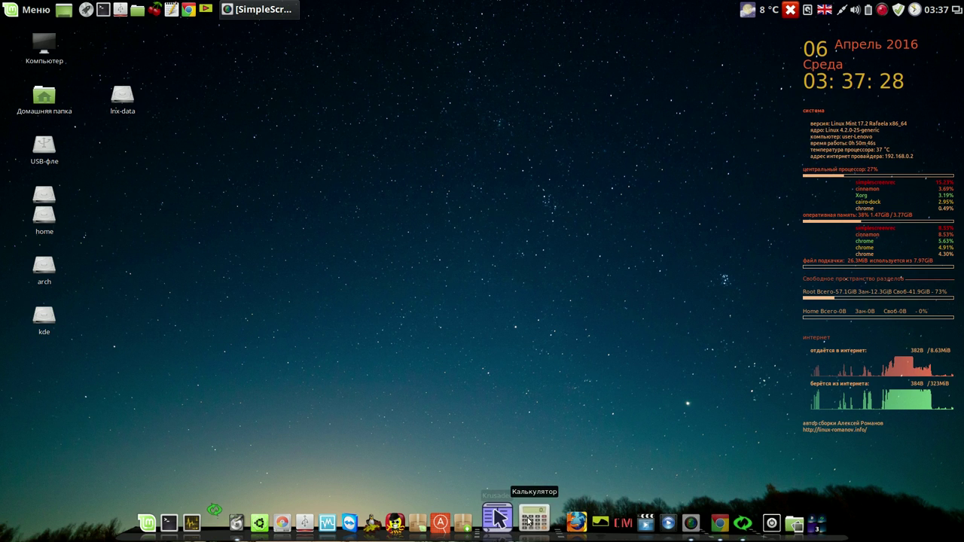
left_click(531, 520)
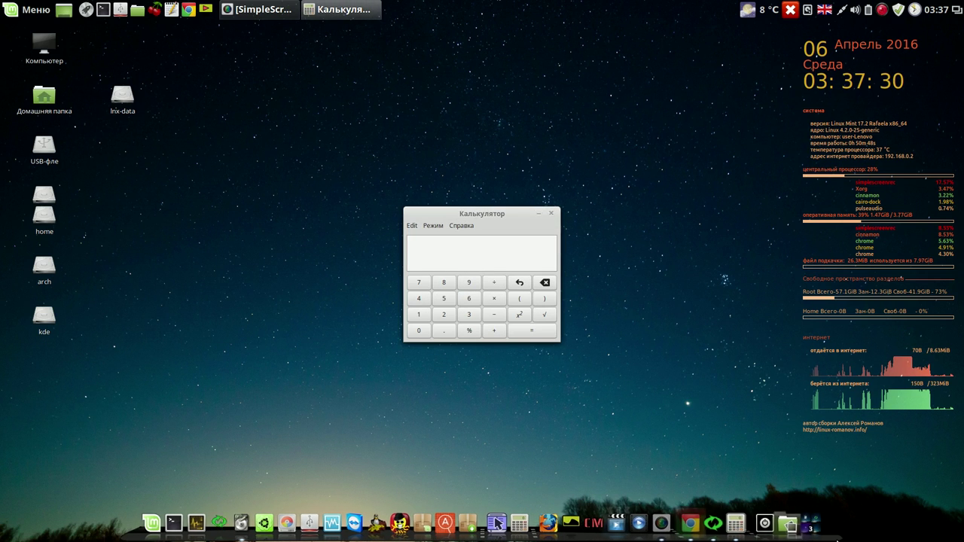
left_click(818, 528)
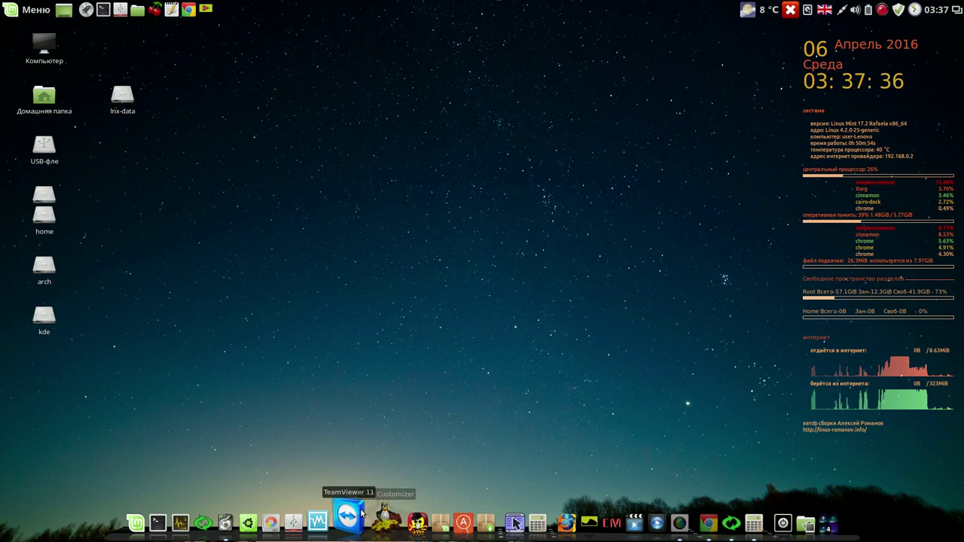
left_click(338, 519)
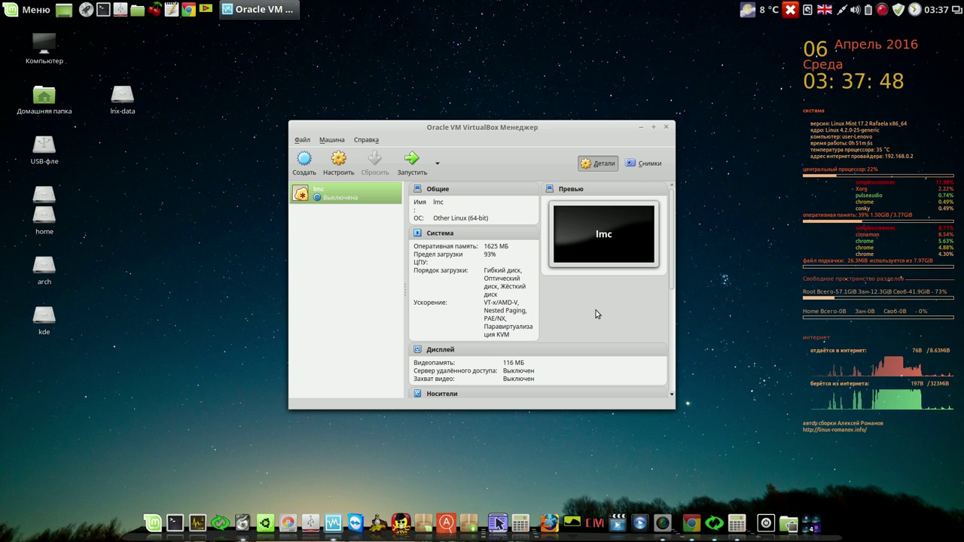
left_click(666, 128)
Return through workspaces 3, 2 and 1, closing the calculator, Systemback and qt4-fsarchiver.
left_click(802, 521)
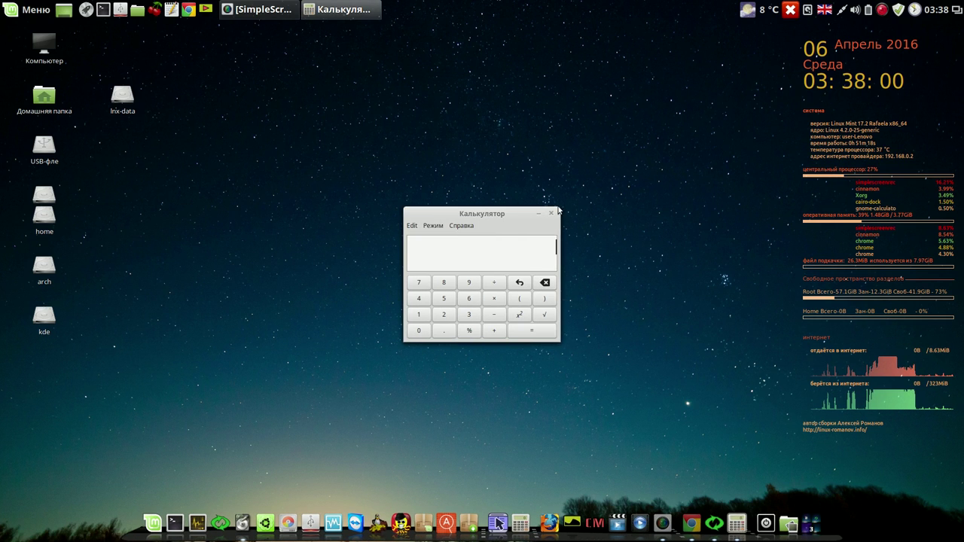
left_click(550, 216)
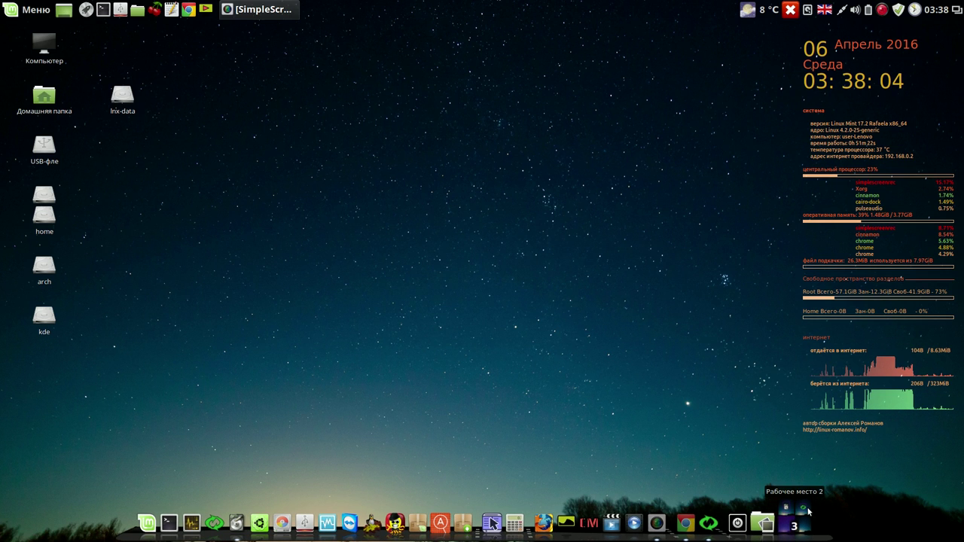
left_click(804, 511)
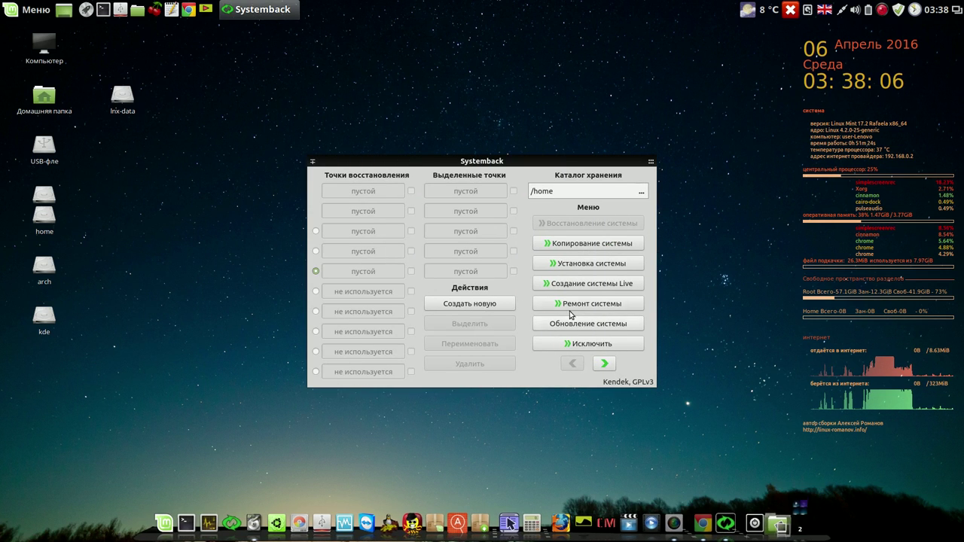
left_click(649, 165)
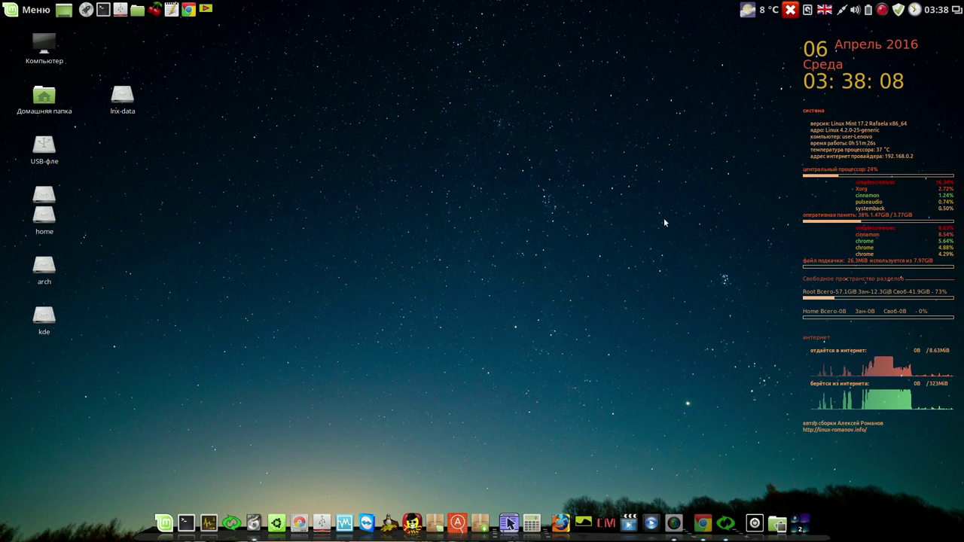
left_click(792, 518)
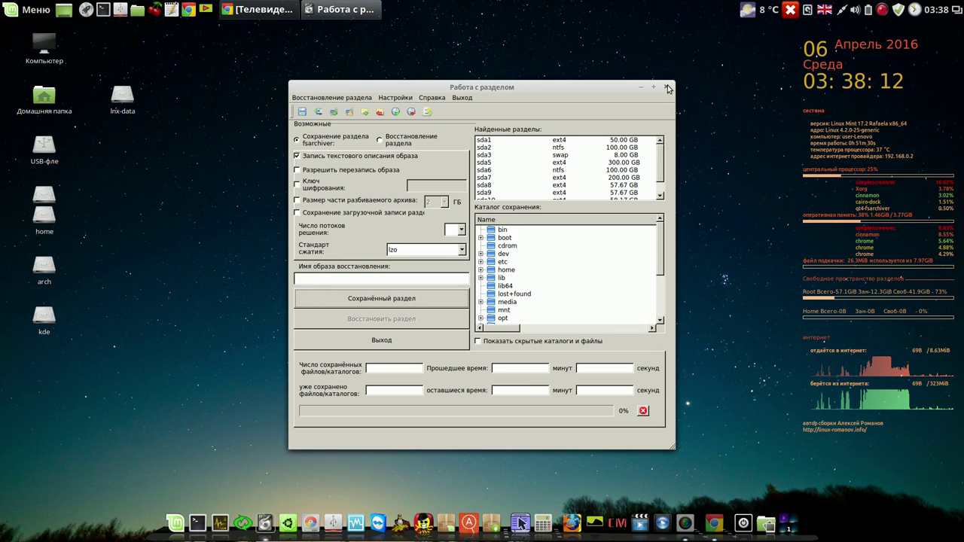
left_click(665, 87)
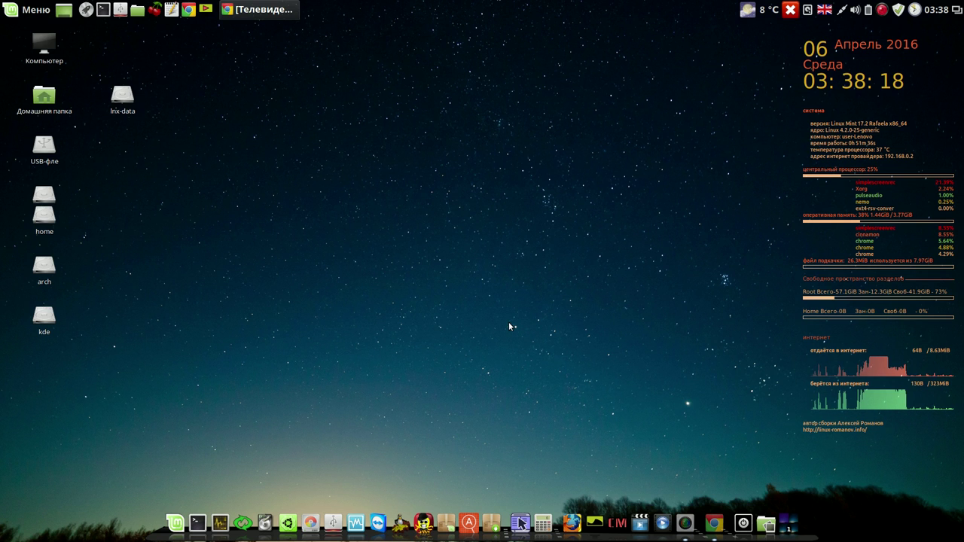
Restore the Телевидение On Line page and examine the site menu sections Основы, Дистрибутивы and Сборки.
left_click(277, 9)
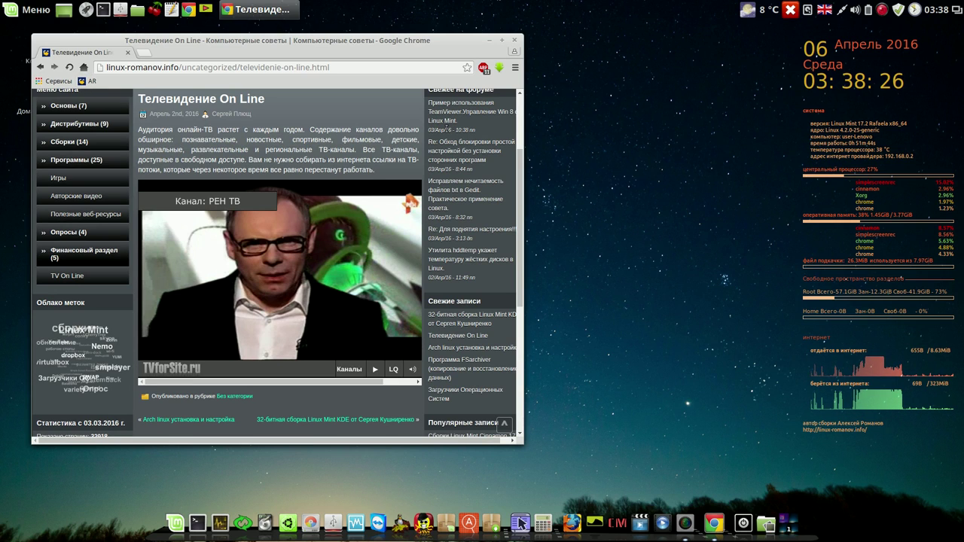
scroll(517, 193, "up", 3)
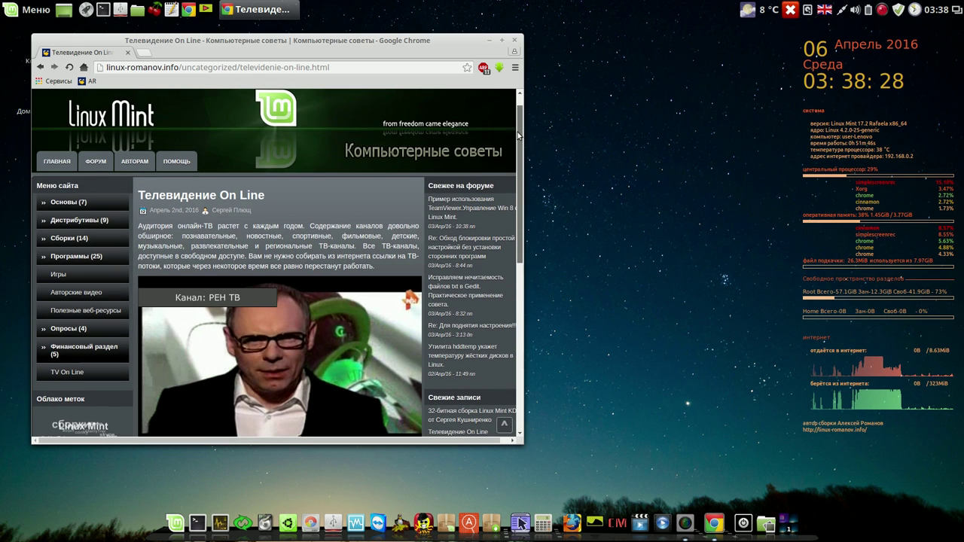
left_click(79, 202)
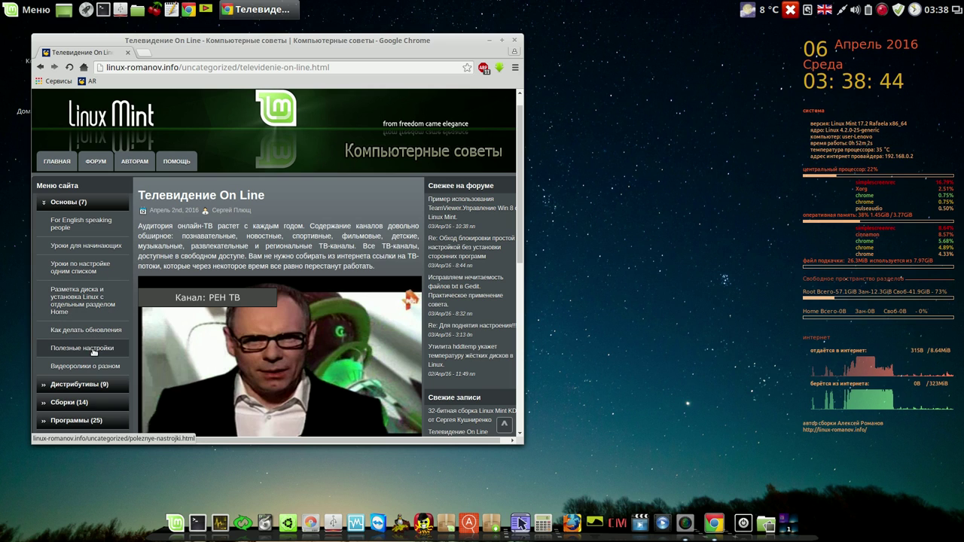
left_click_drag(520, 152, 509, 242)
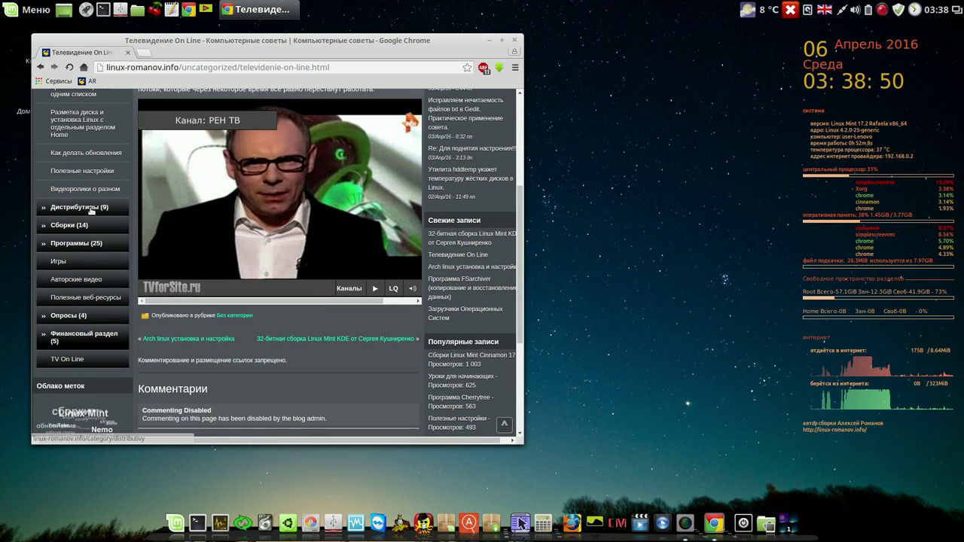
mouse_move(90, 212)
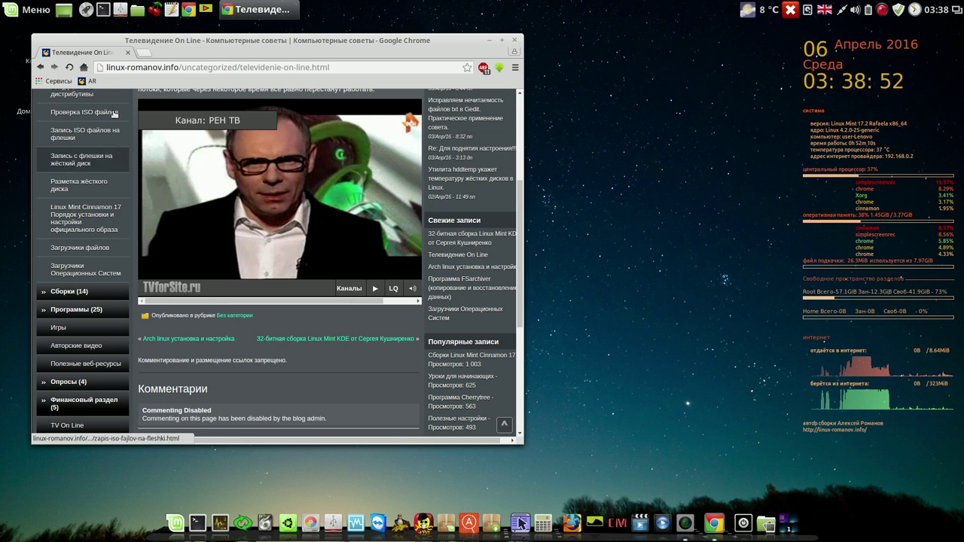
mouse_move(73, 291)
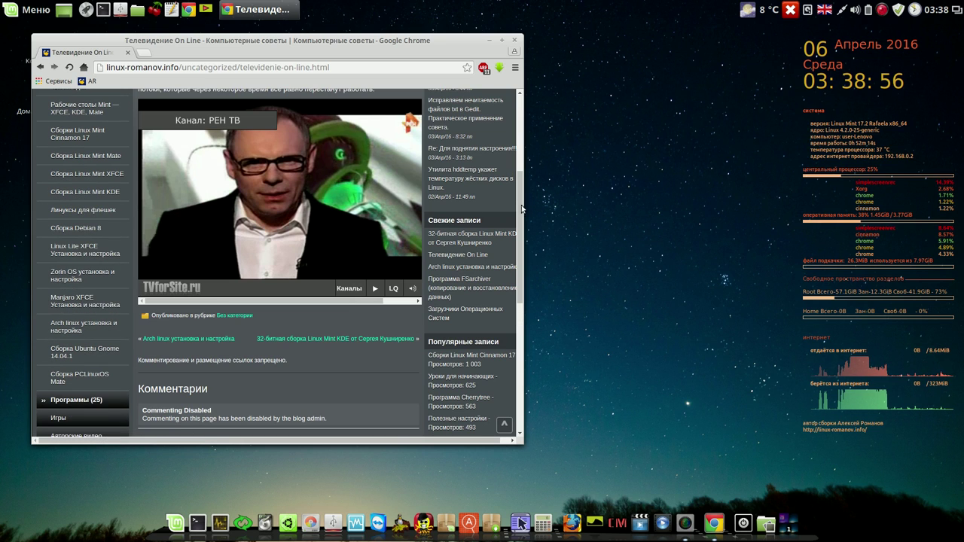
left_click_drag(521, 209, 522, 132)
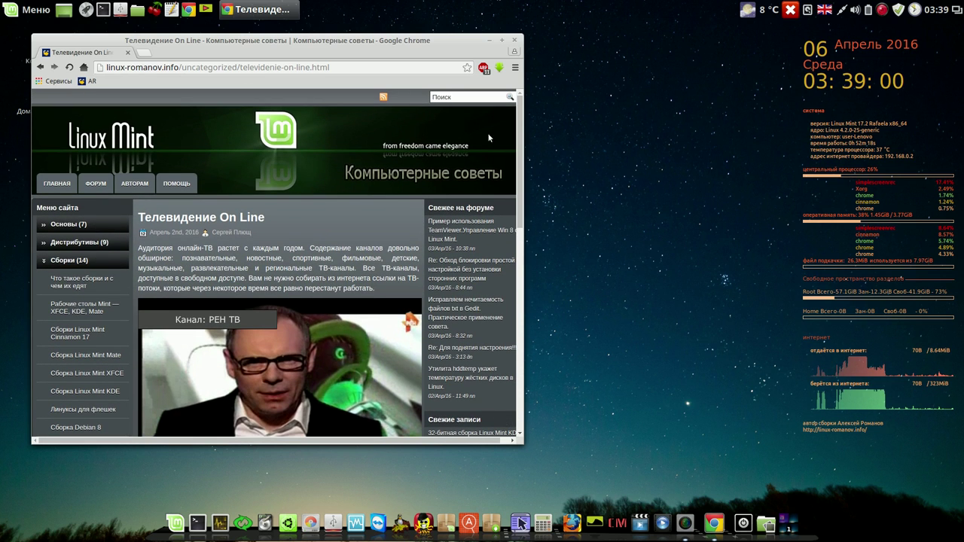
Look through the Дистрибутивы and Сборки sections again, and examine the articles listed under Программы.
left_click(90, 243)
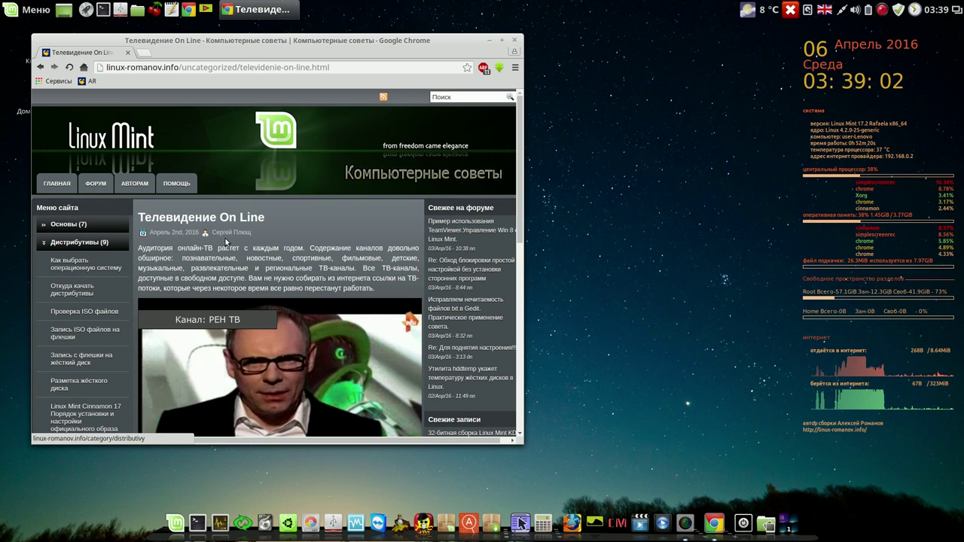
left_click_drag(522, 158, 521, 219)
scroll(301, 241, "down", 5)
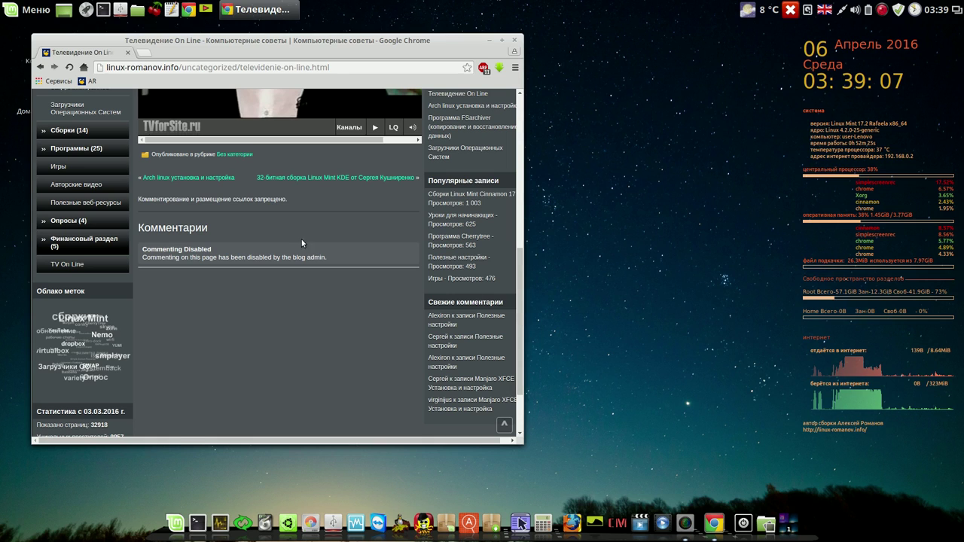
left_click(90, 134)
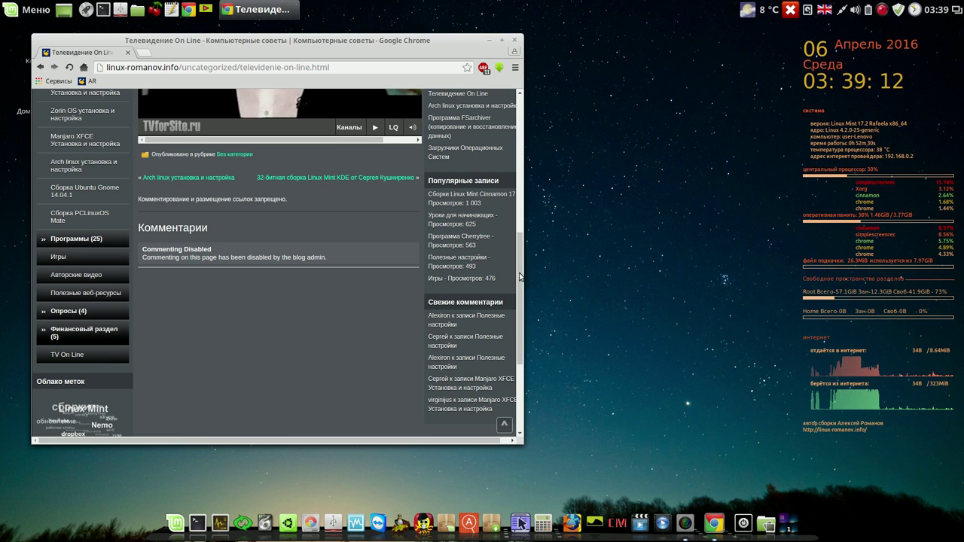
scroll(519, 288, "up", 1)
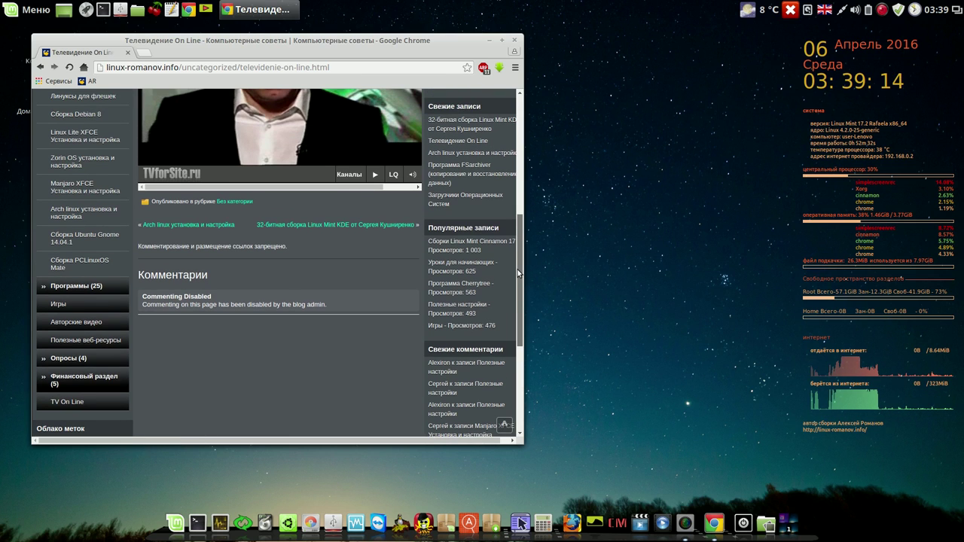
left_click(92, 286)
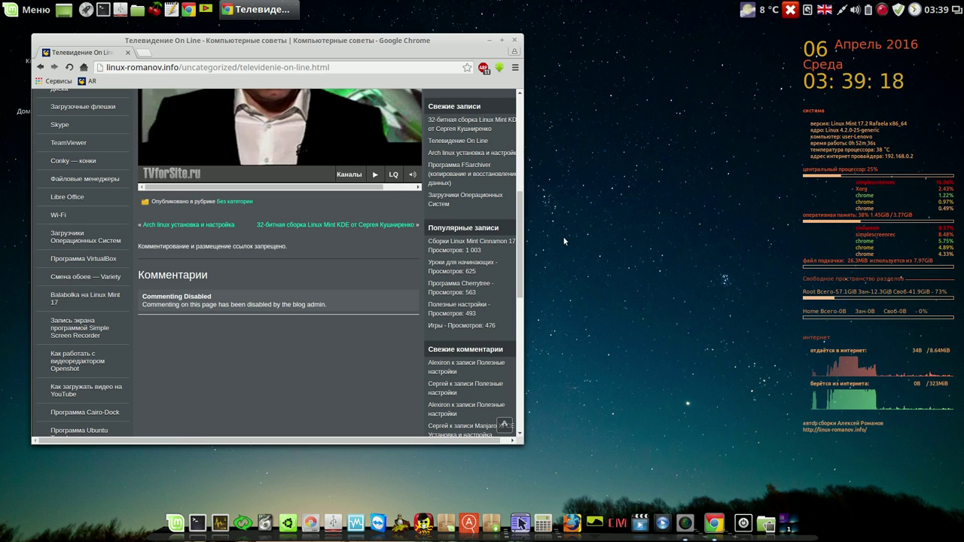
scroll(517, 255, "down", 3)
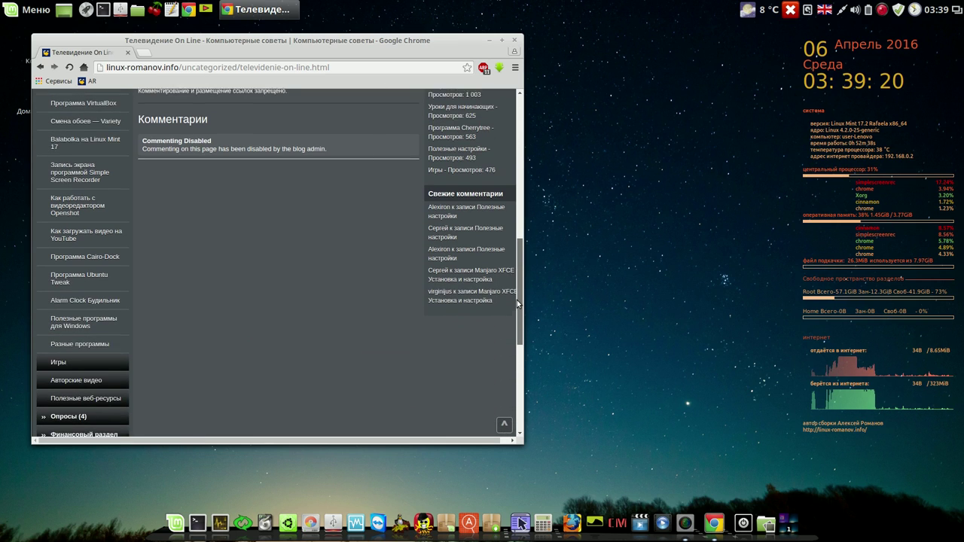
scroll(518, 255, "up", 1)
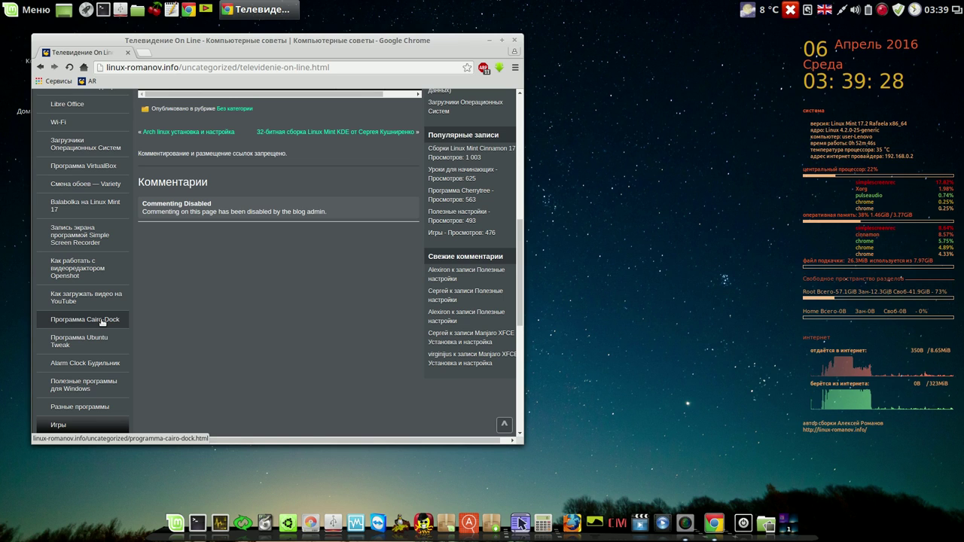
Open the article on working with the Openshot video editor, look through its video lessons, and close the Chrome window.
left_click(83, 275)
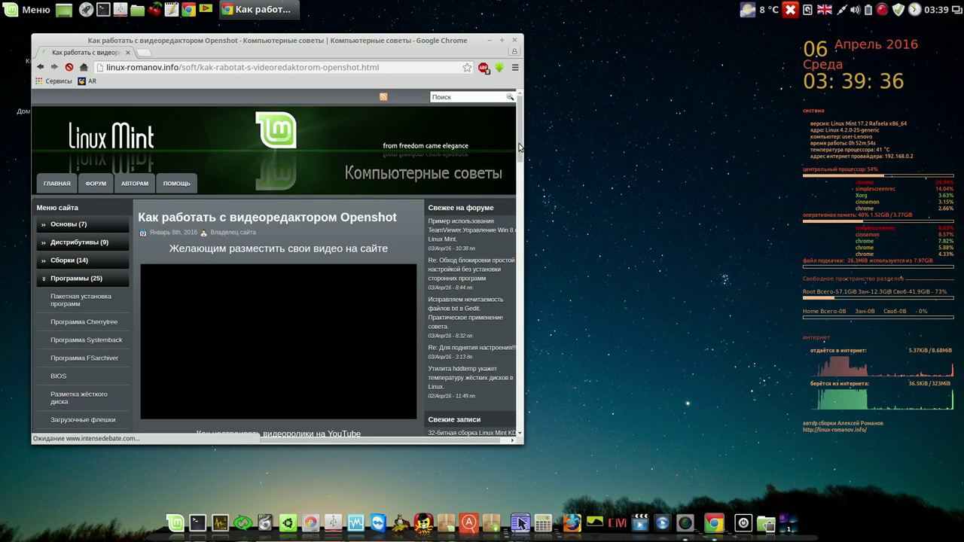
scroll(518, 158, "down", 4)
left_click_drag(518, 168, 509, 265)
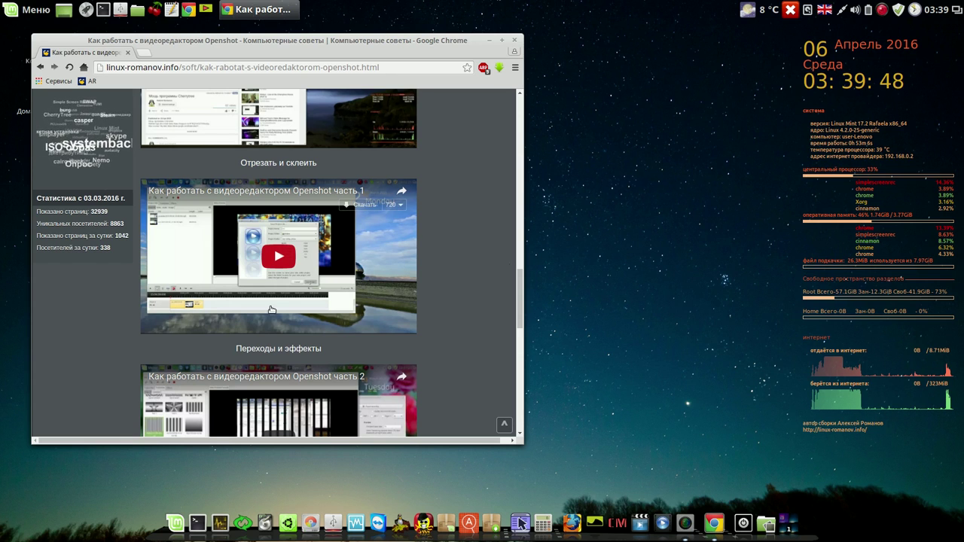
left_click(513, 41)
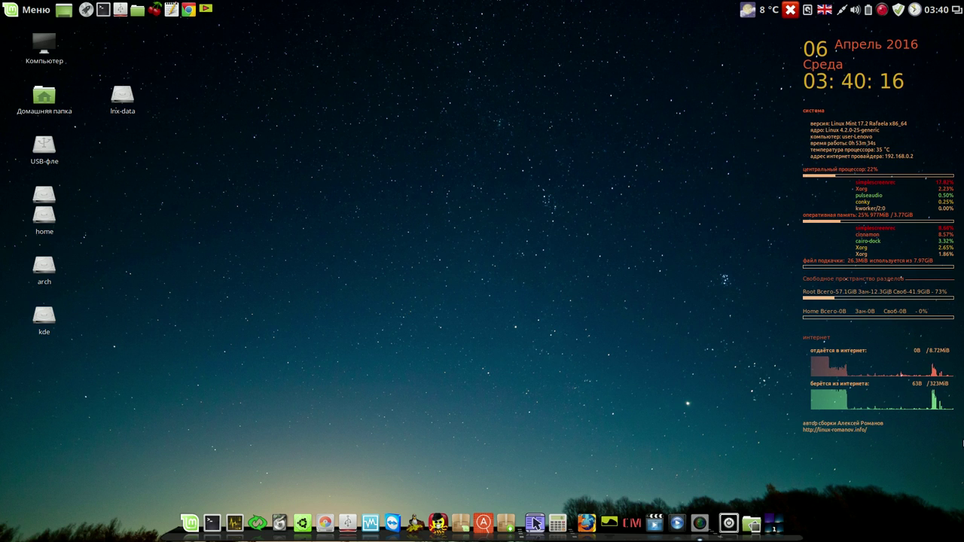
View the panel calendar, open the date and time settings, and close the settings window.
left_click(937, 10)
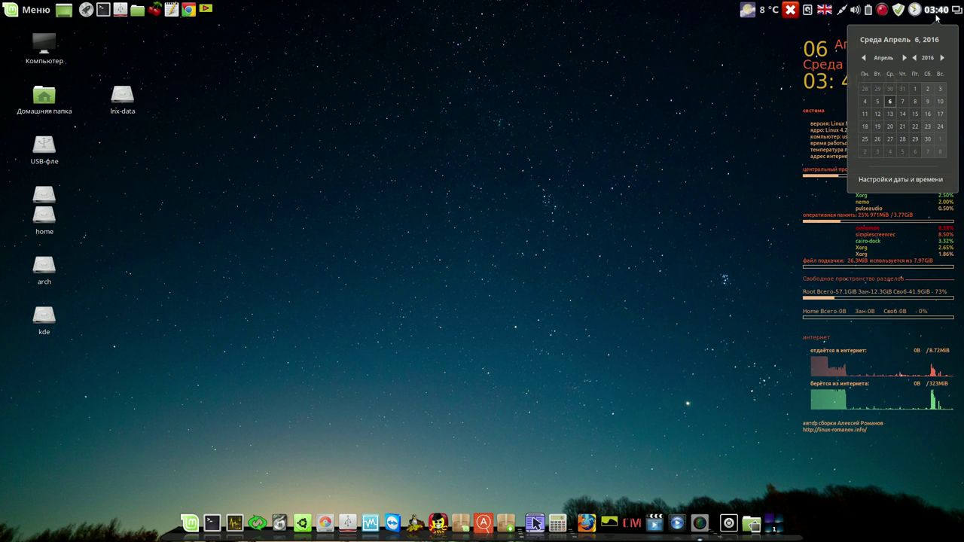
left_click(905, 181)
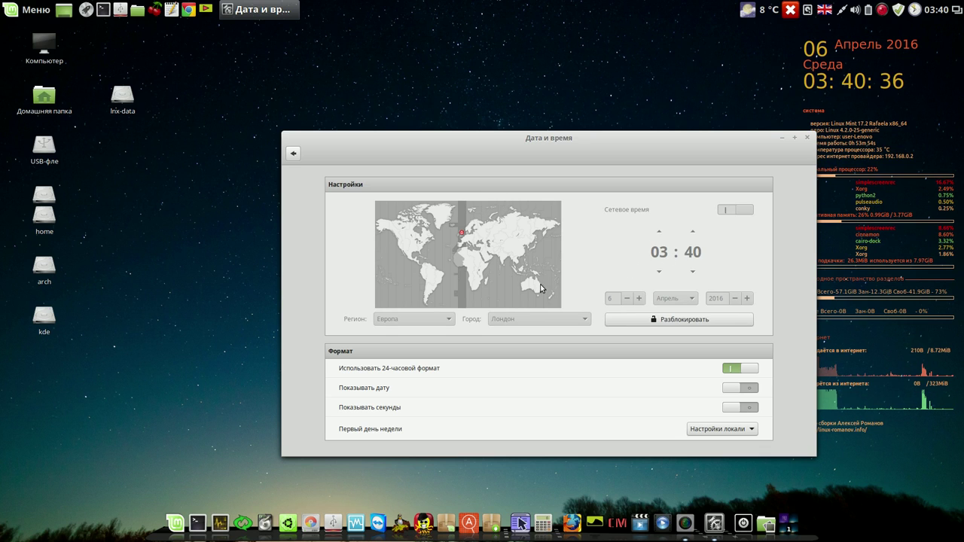
left_click(806, 137)
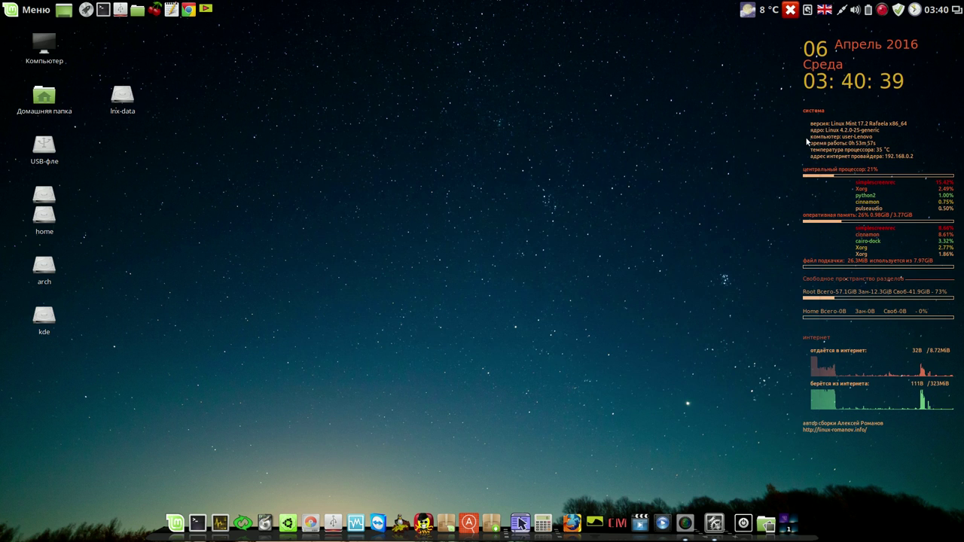
Open the Weather applet's settings to view its location, unit and display options.
left_click(753, 13)
left_click(768, 50)
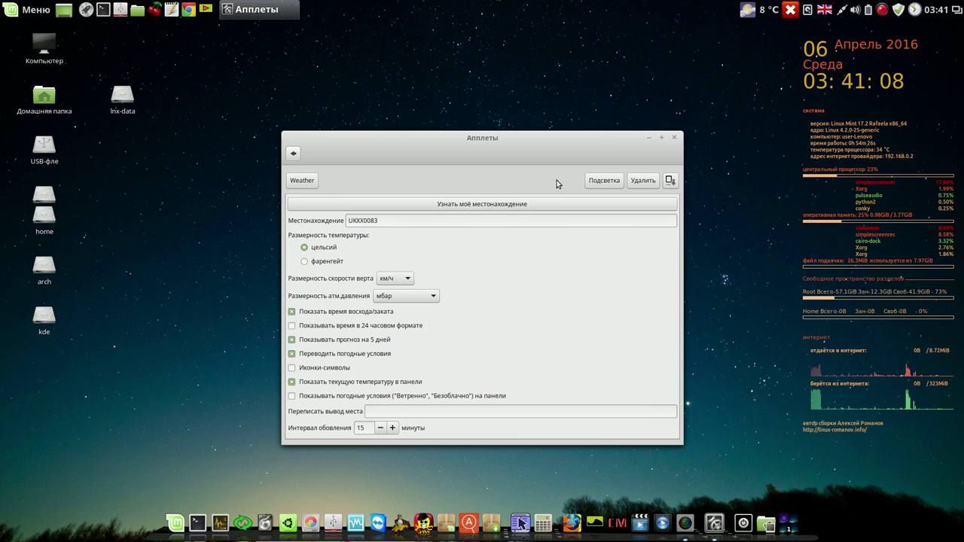
Close the Weather applet settings and open Пользователи и группы from the system settings, entering the account password.
left_click(673, 139)
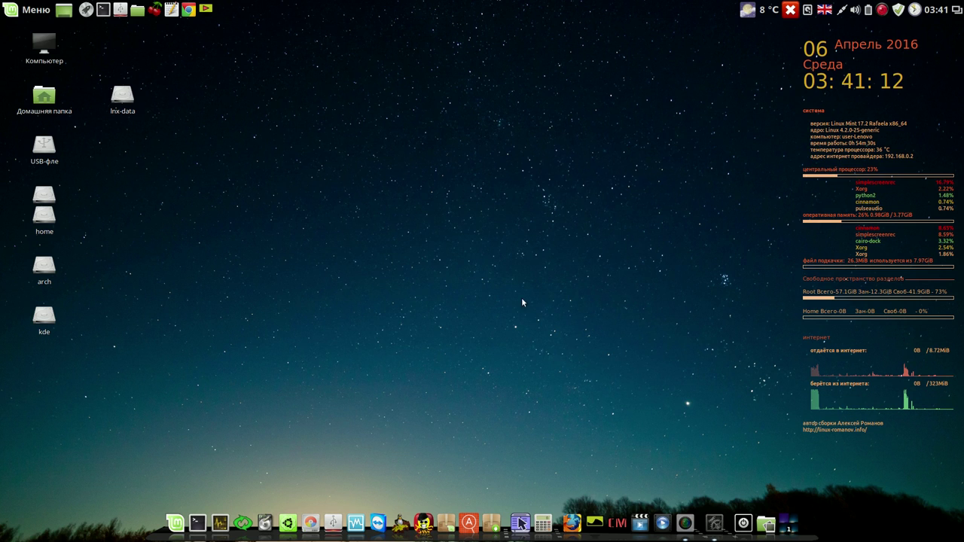
left_click(38, 13)
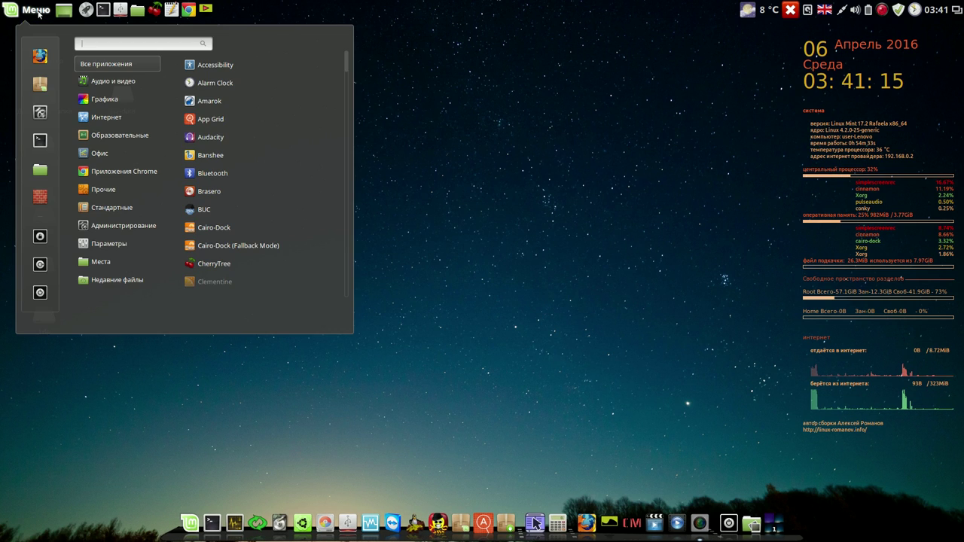
left_click(39, 111)
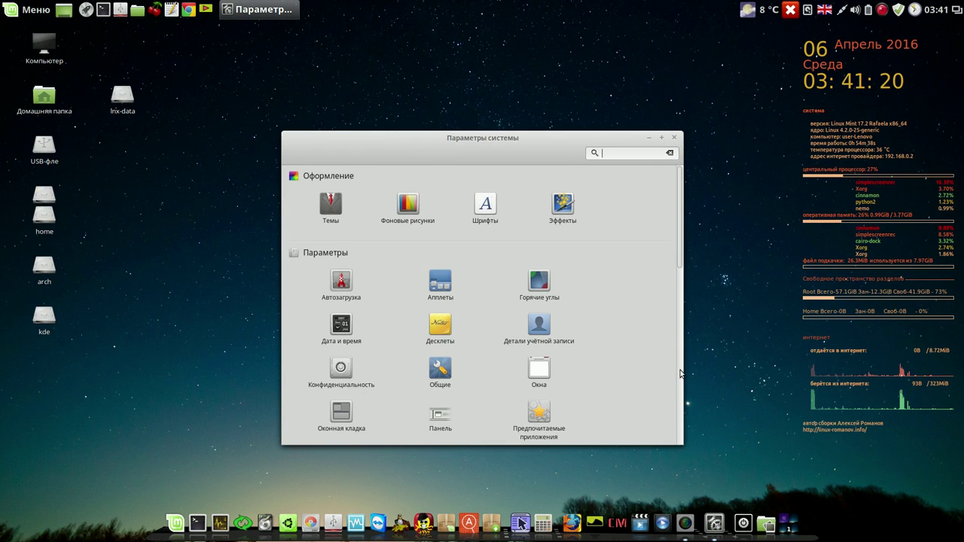
left_click(680, 373)
left_click_drag(679, 320, 673, 416)
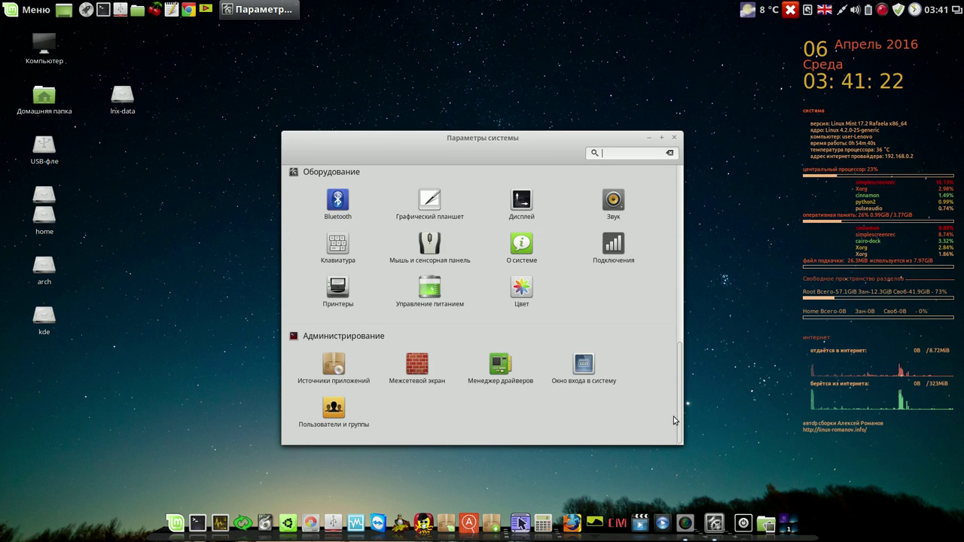
left_click(335, 411)
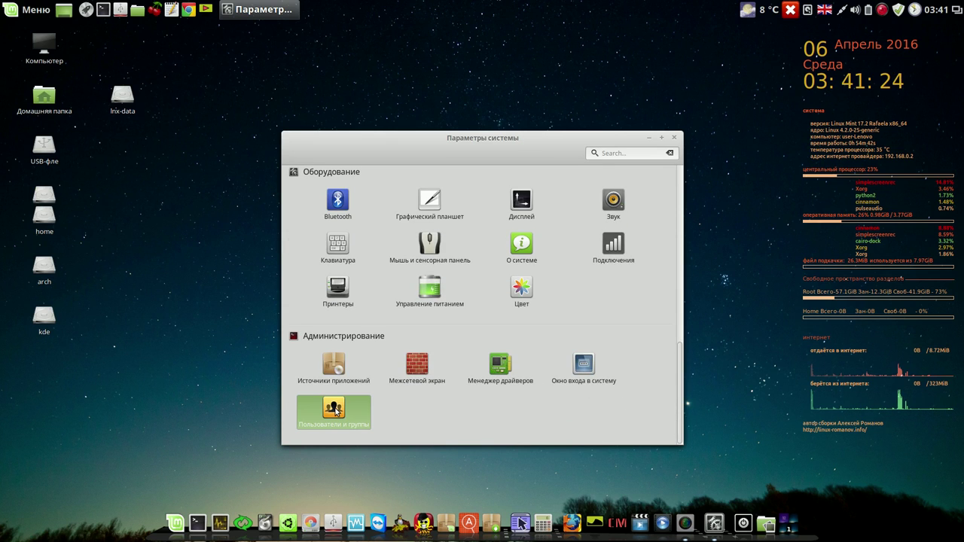
type("•••")
left_click(557, 329)
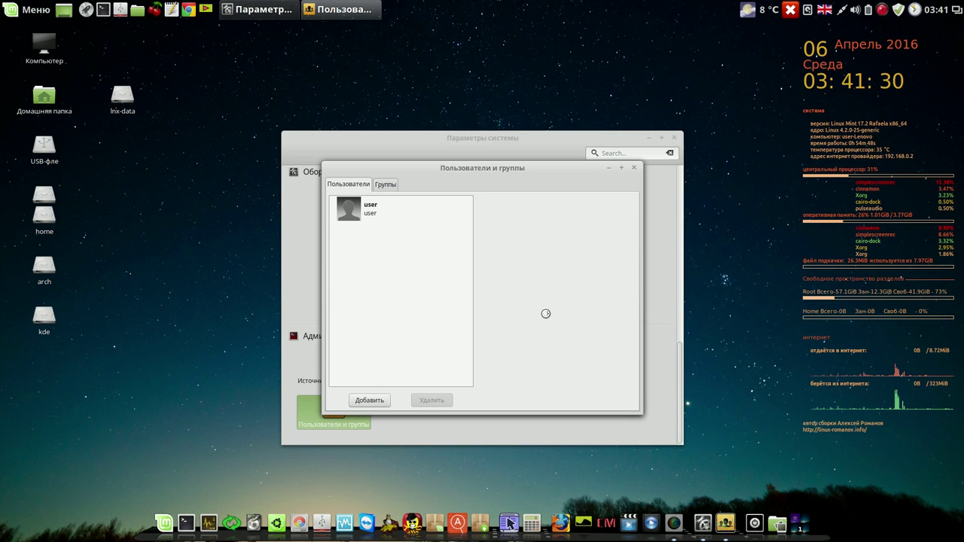
Add the administrator account to the vboxsf and vboxusers groups, and close the users and system settings windows.
left_click(361, 213)
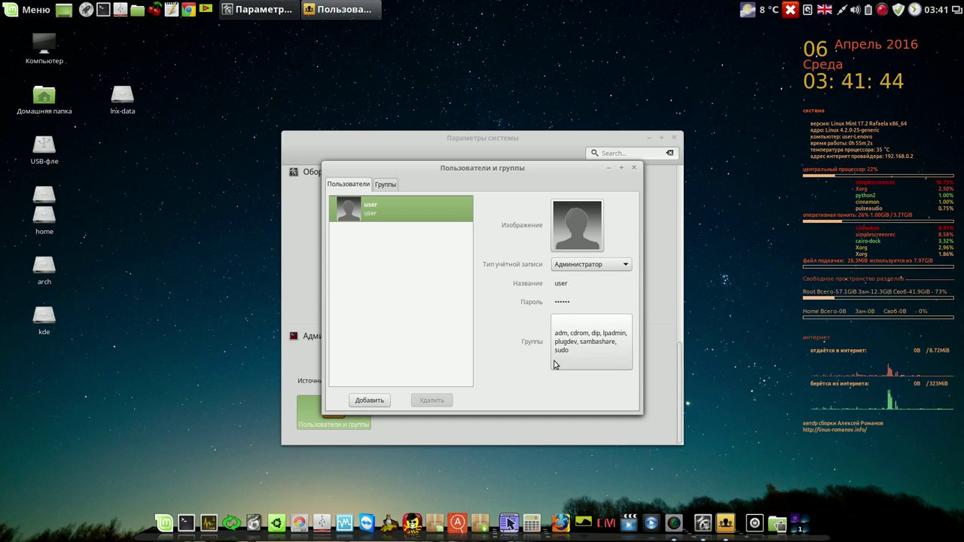
left_click(602, 351)
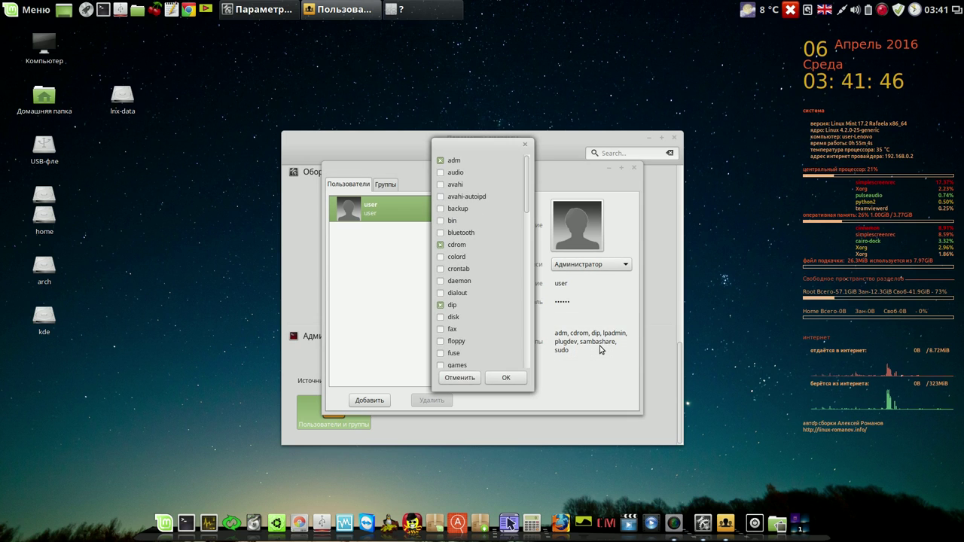
left_click_drag(527, 178, 521, 336)
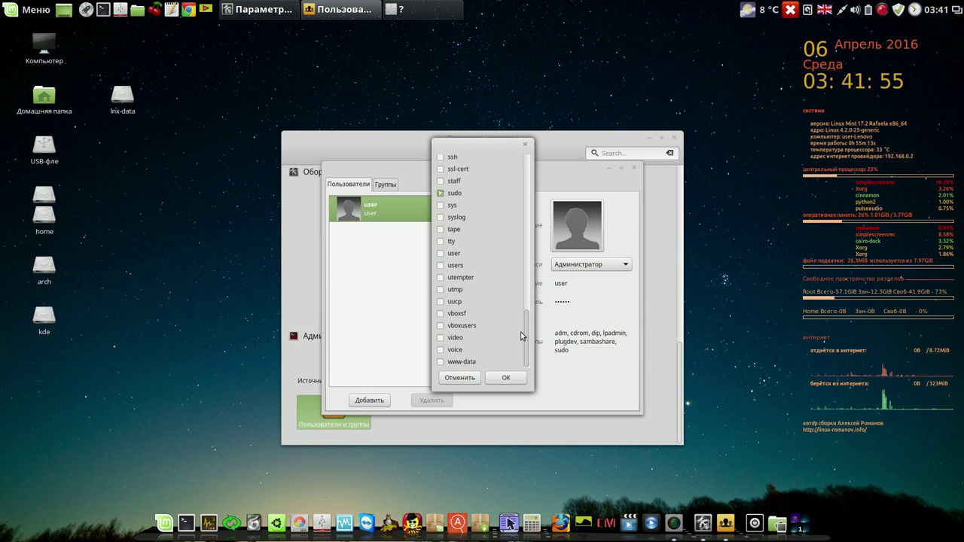
left_click(441, 325)
left_click(440, 314)
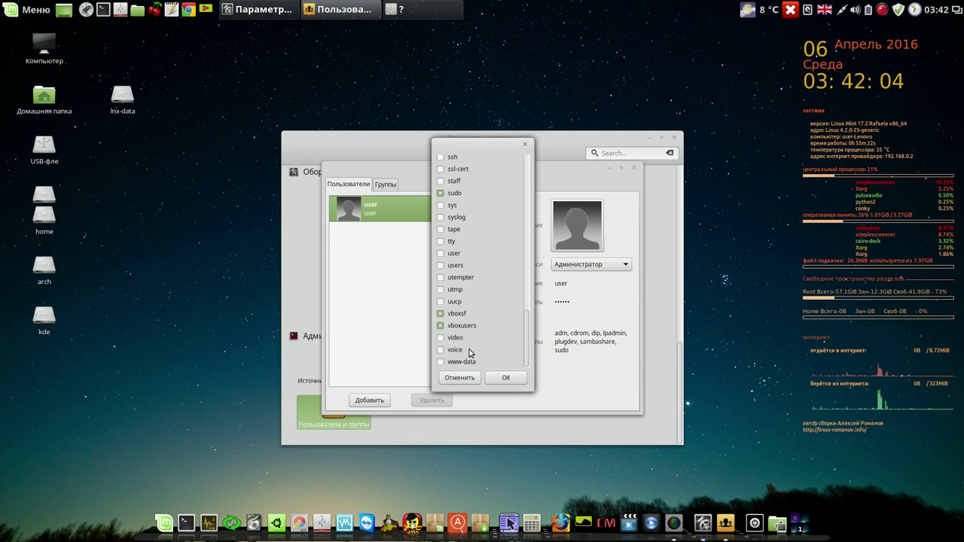
left_click(506, 378)
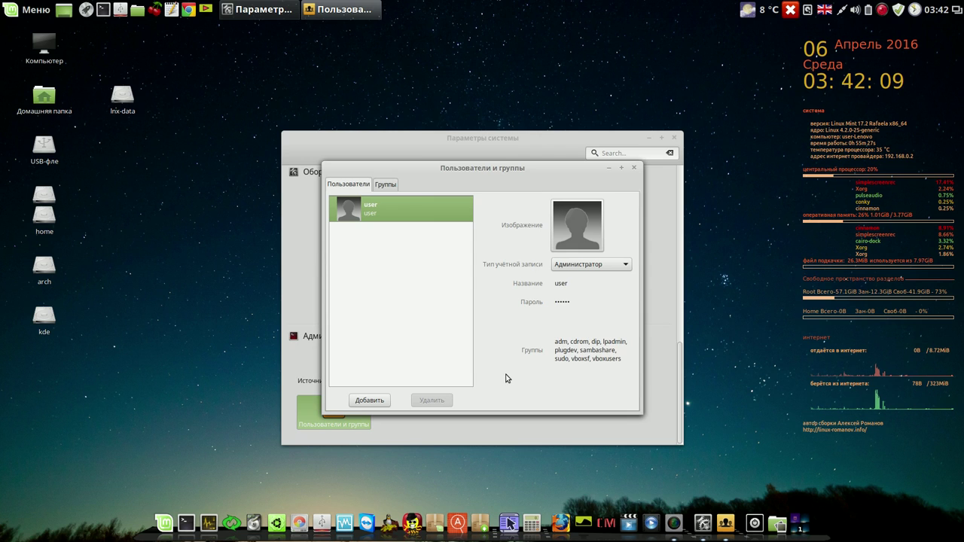
left_click(633, 168)
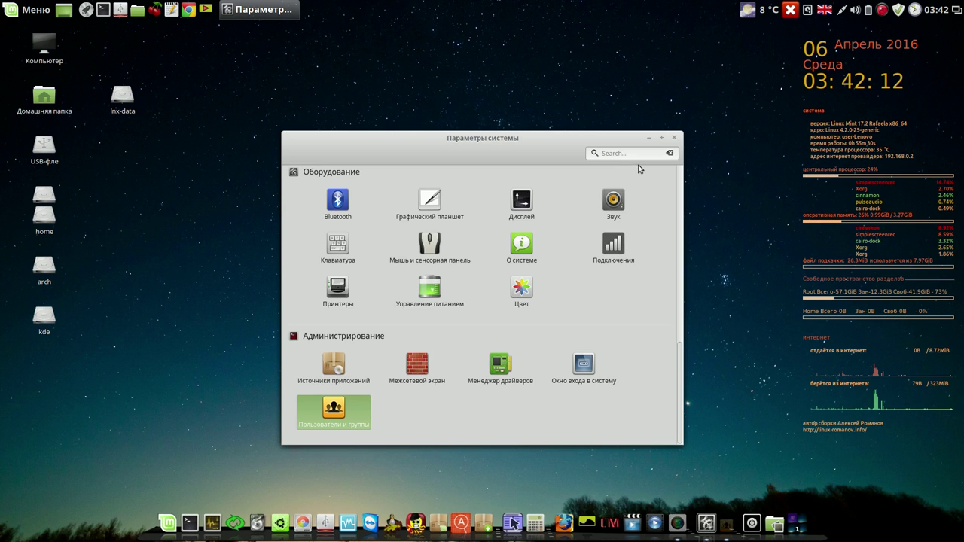
left_click(674, 139)
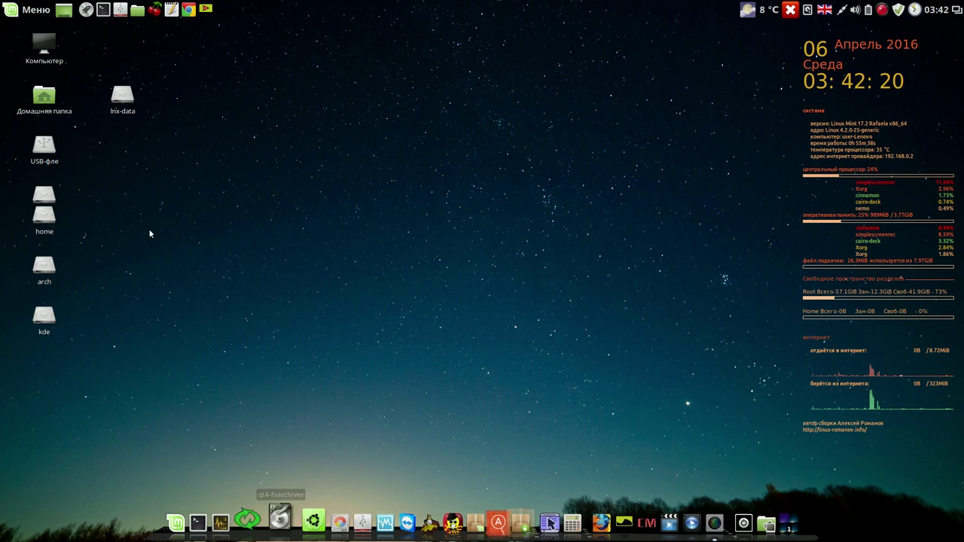
Look through the installed programs by category, including Аудио и видео, Графика, Интернет, Офис and Стандартные, and close the application list.
left_click(34, 10)
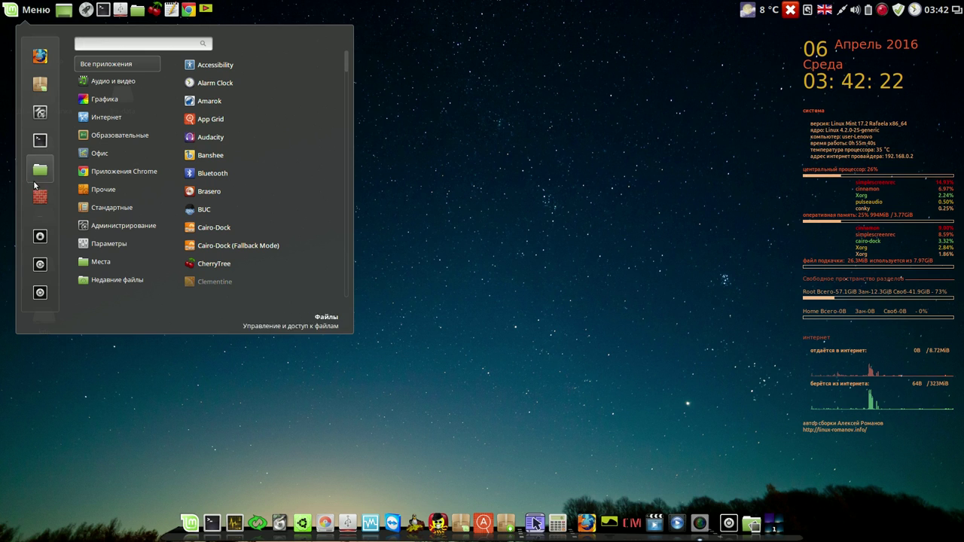
mouse_move(113, 80)
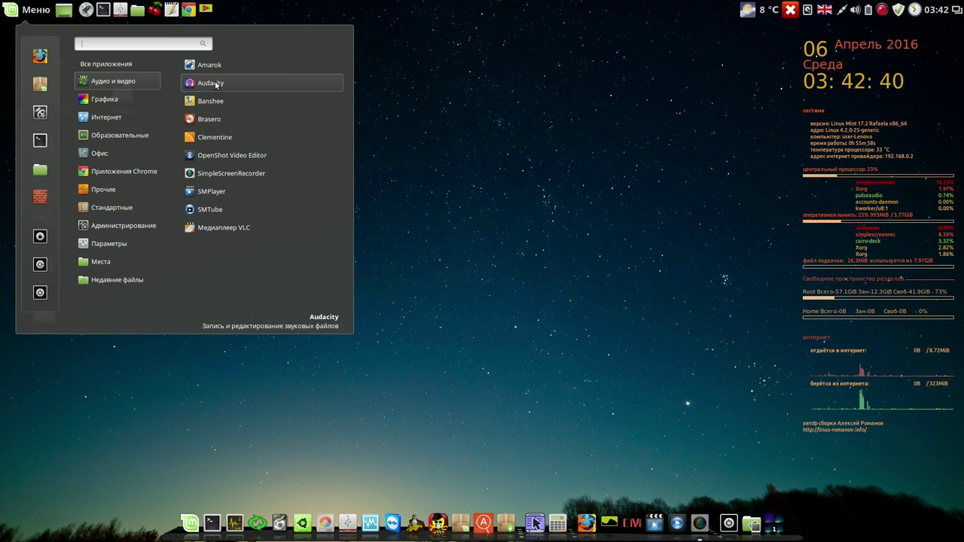
mouse_move(137, 102)
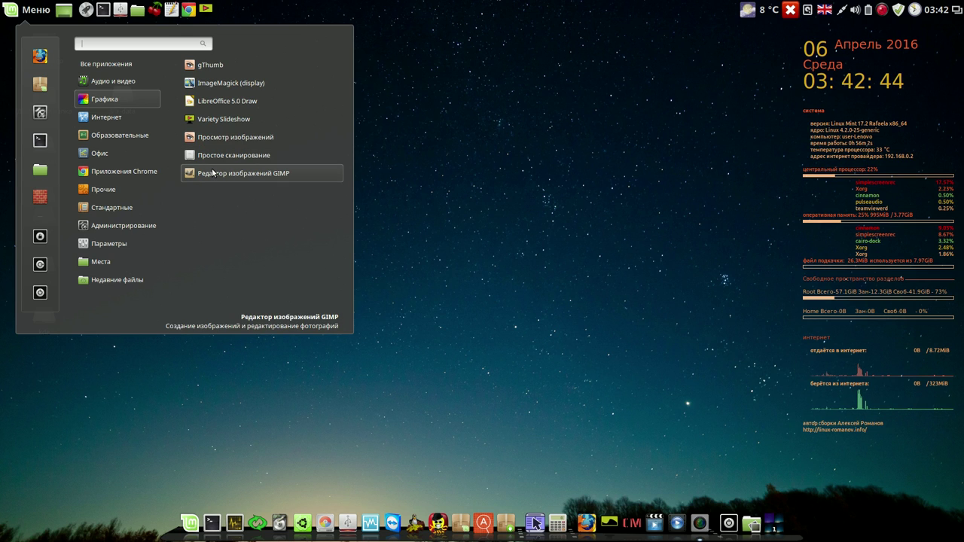
mouse_move(156, 118)
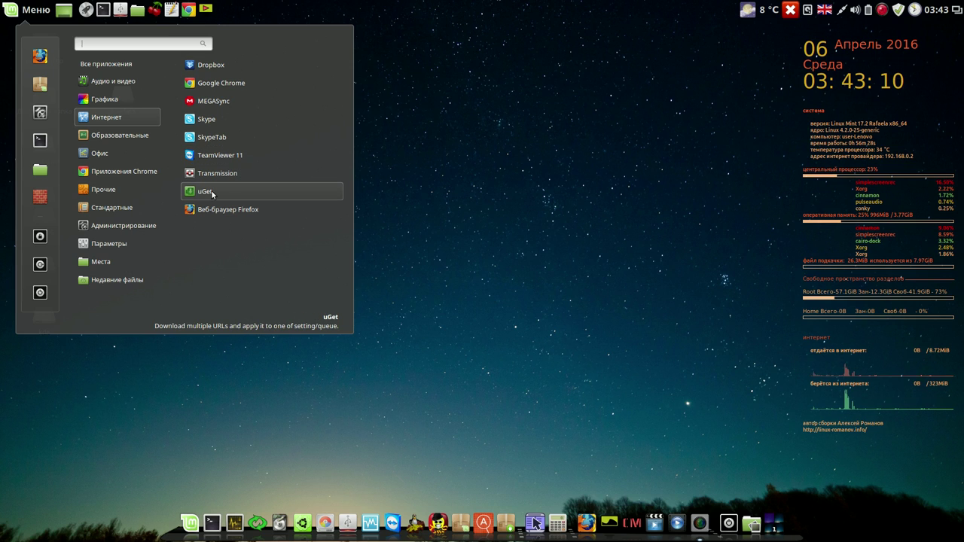
mouse_move(138, 168)
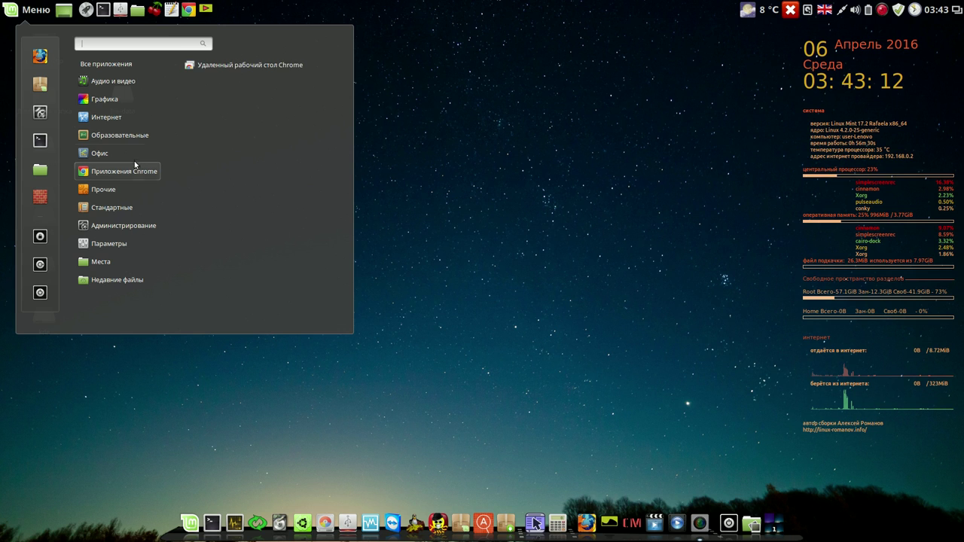
mouse_move(122, 153)
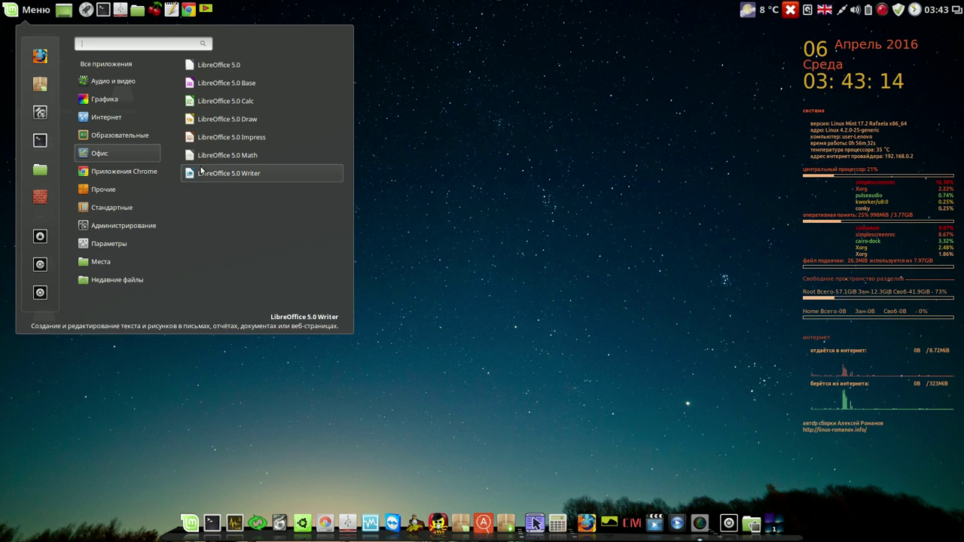
mouse_move(103, 172)
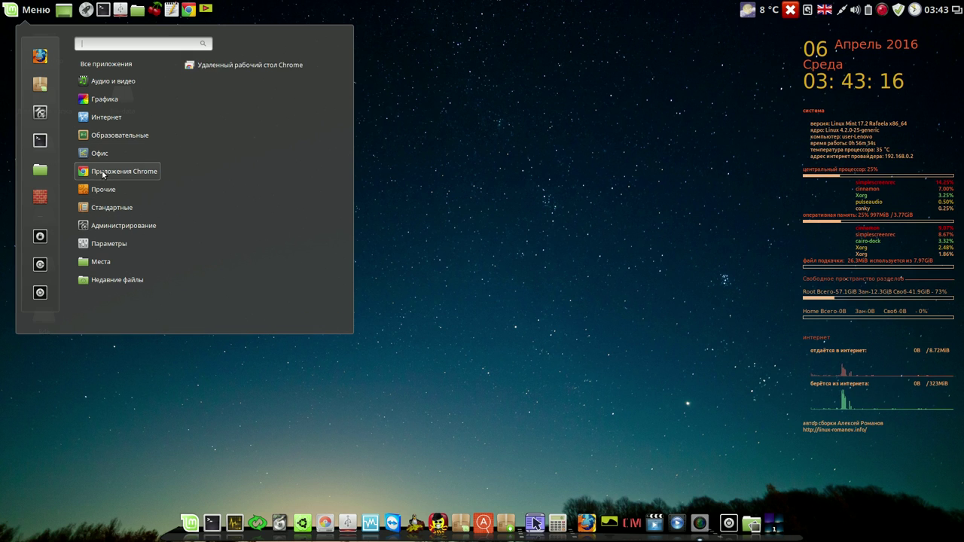
mouse_move(103, 192)
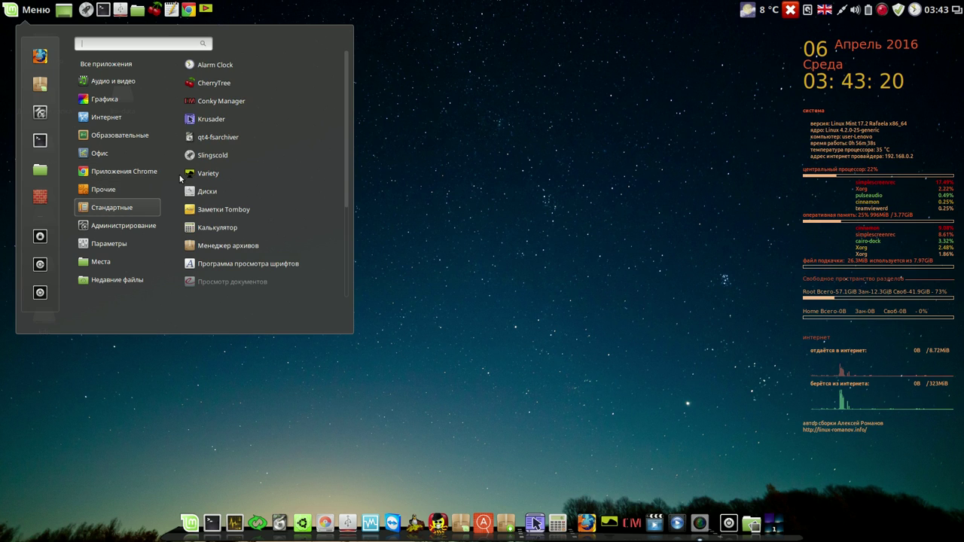
left_click_drag(346, 118, 339, 237)
mouse_move(105, 64)
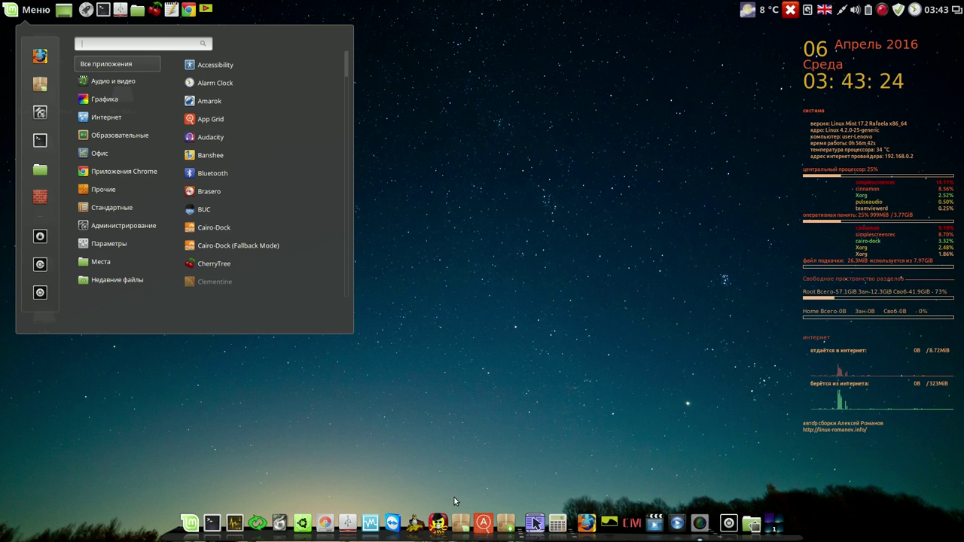
left_click(521, 289)
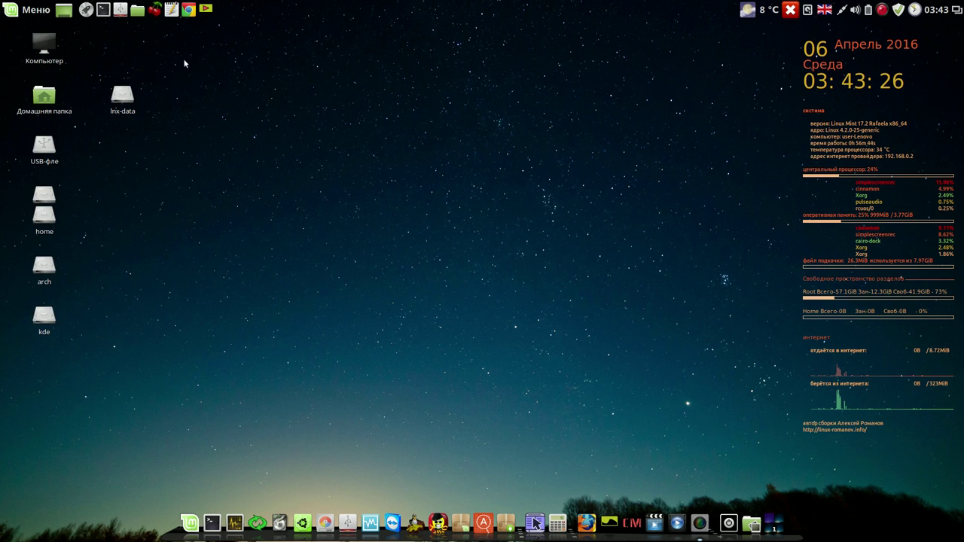